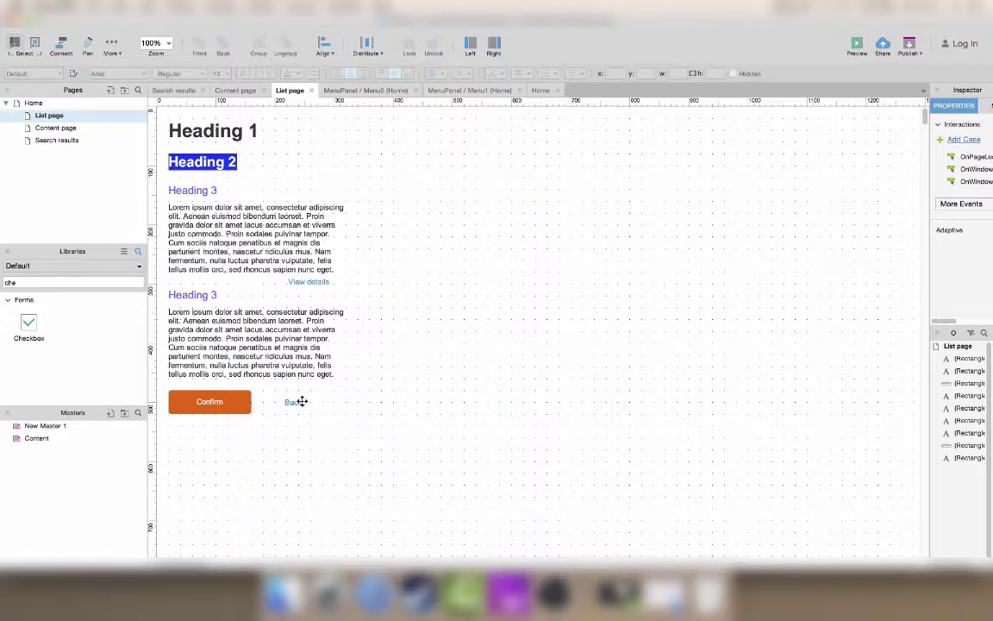
# Start a show/hide click case on the View details link, then discard it unfinished
pyautogui.click(307, 282)
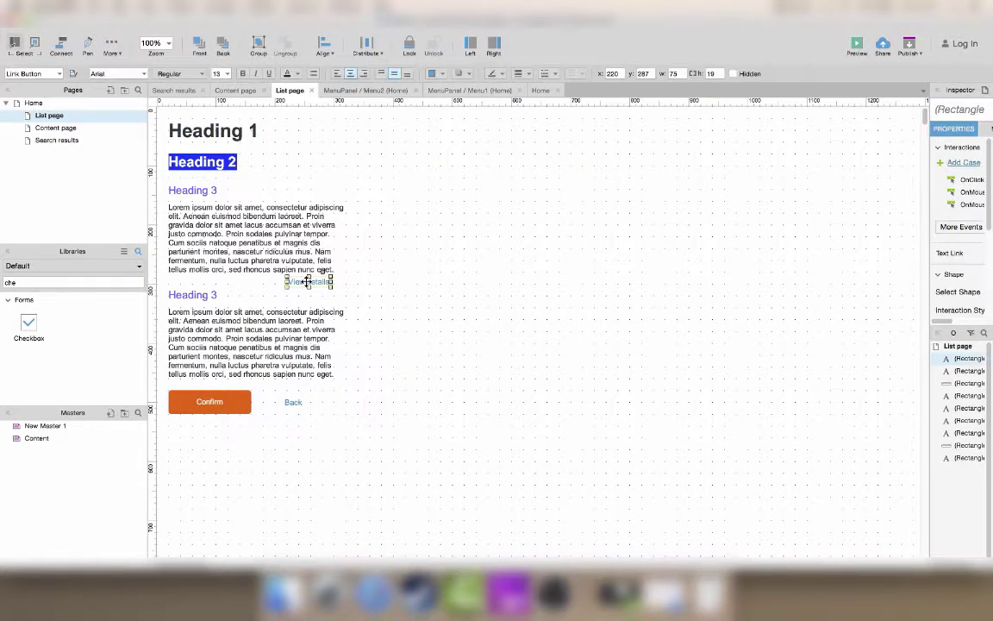
pyautogui.click(397, 291)
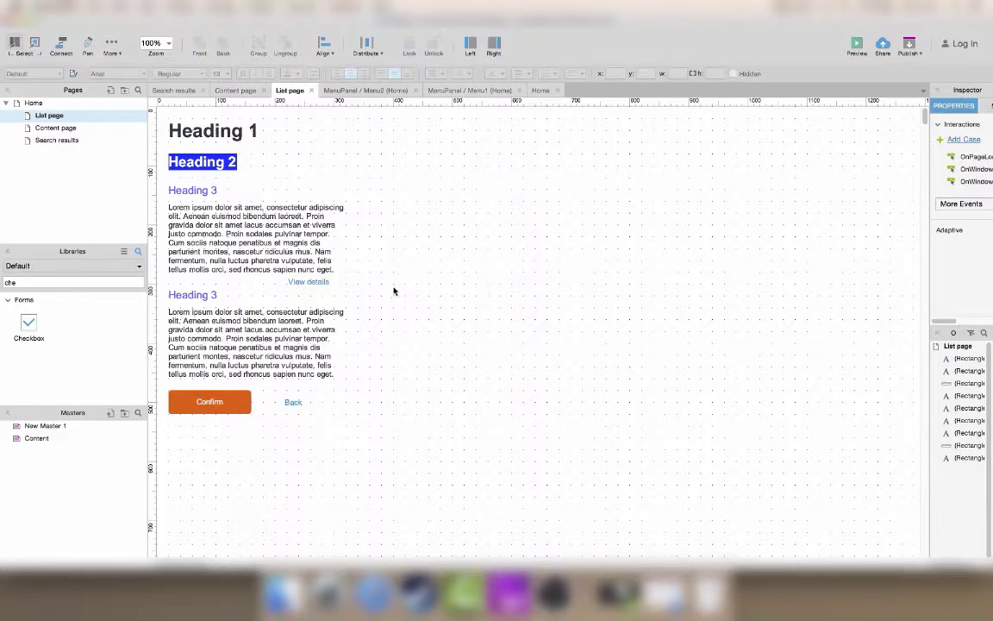
pyautogui.click(312, 283)
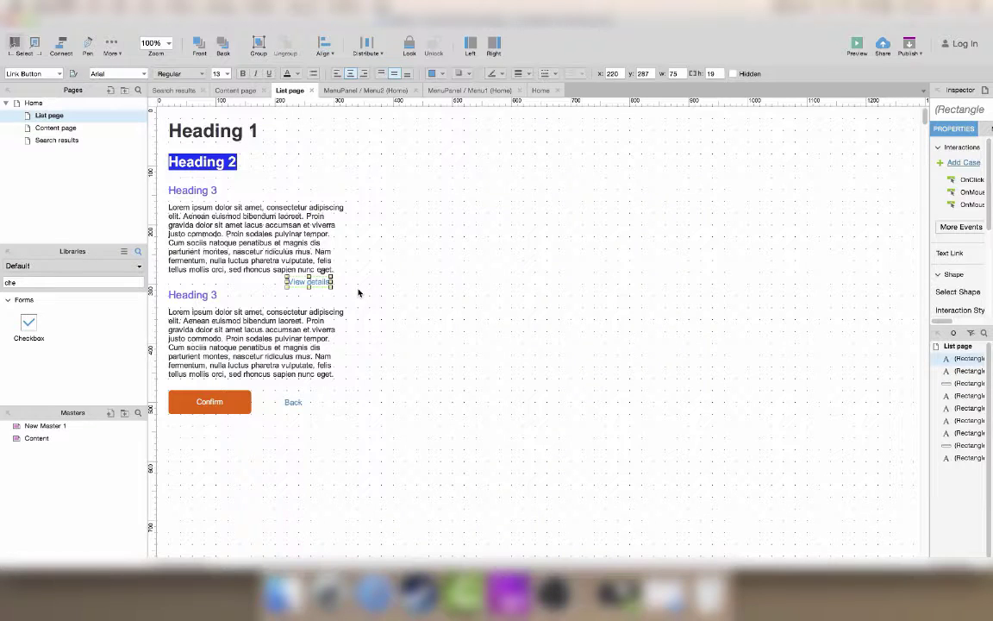
pyautogui.click(211, 296)
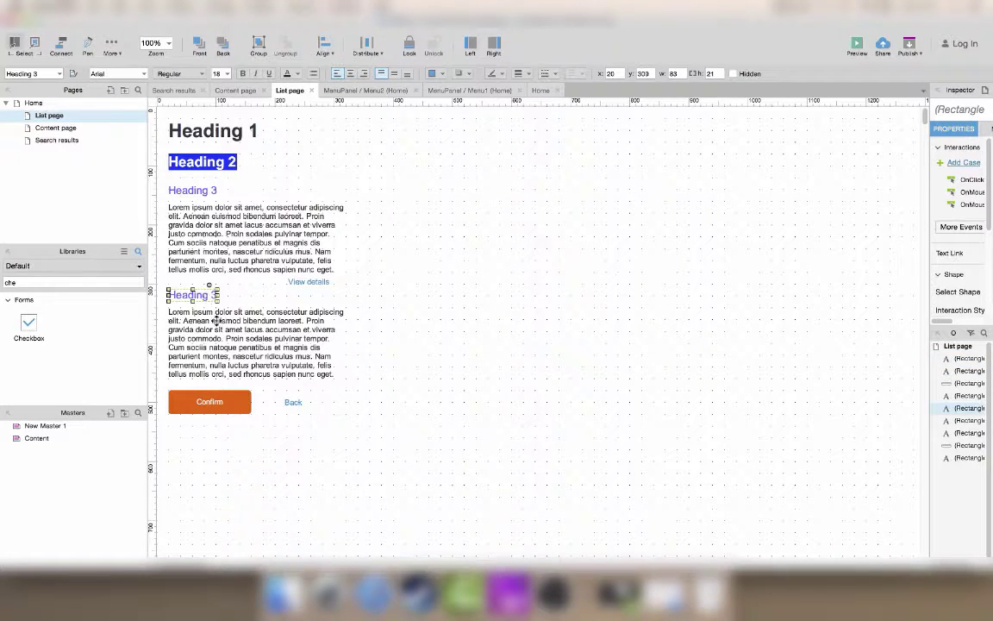
pyautogui.keyDown('shift'); pyautogui.click(218, 327); pyautogui.keyUp('shift')
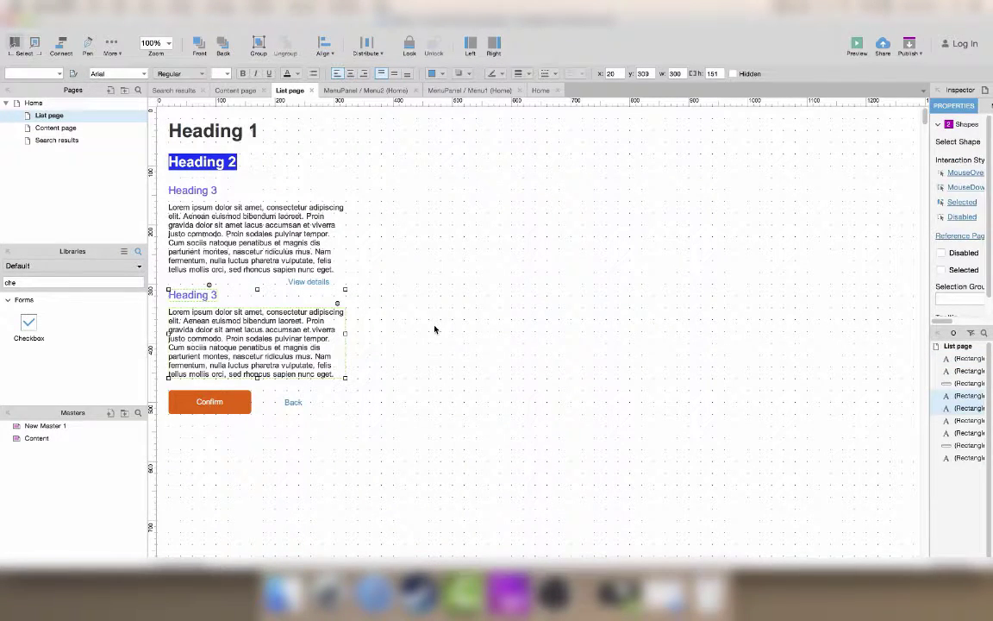
pyautogui.click(309, 282)
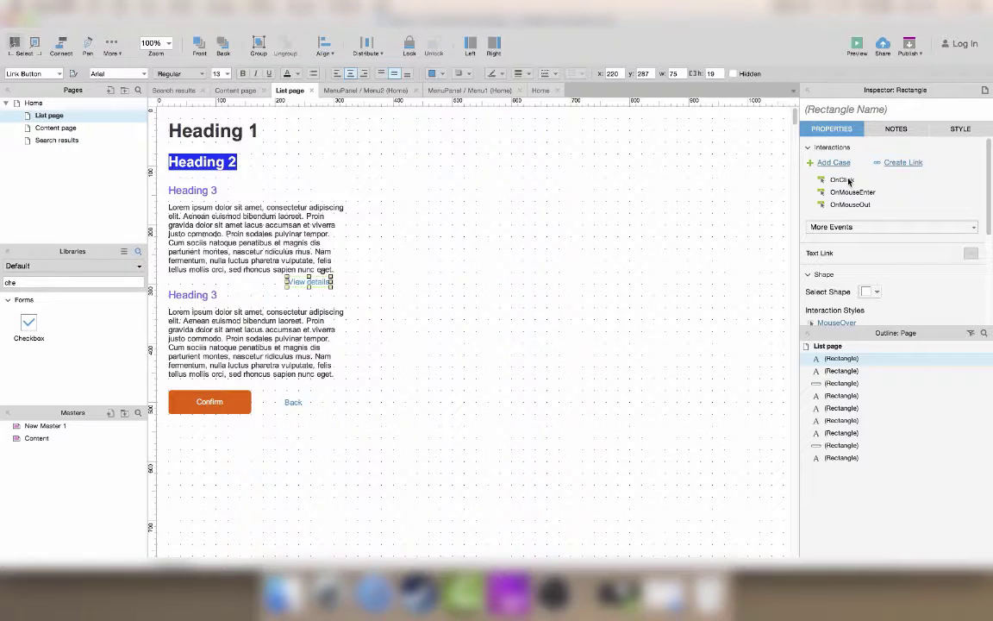
pyautogui.doubleClick(828, 180)
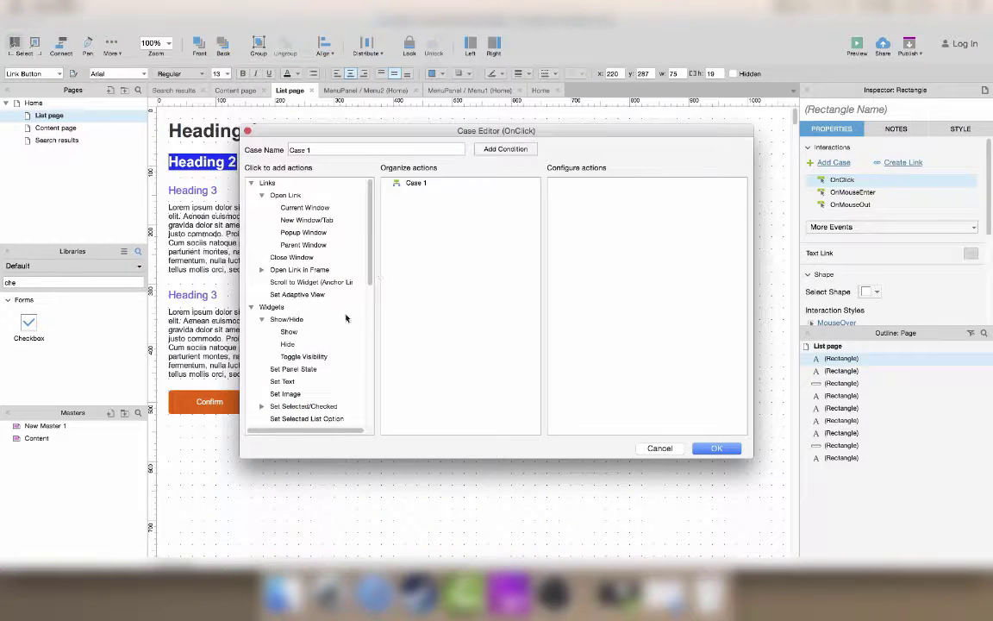
pyautogui.click(291, 358)
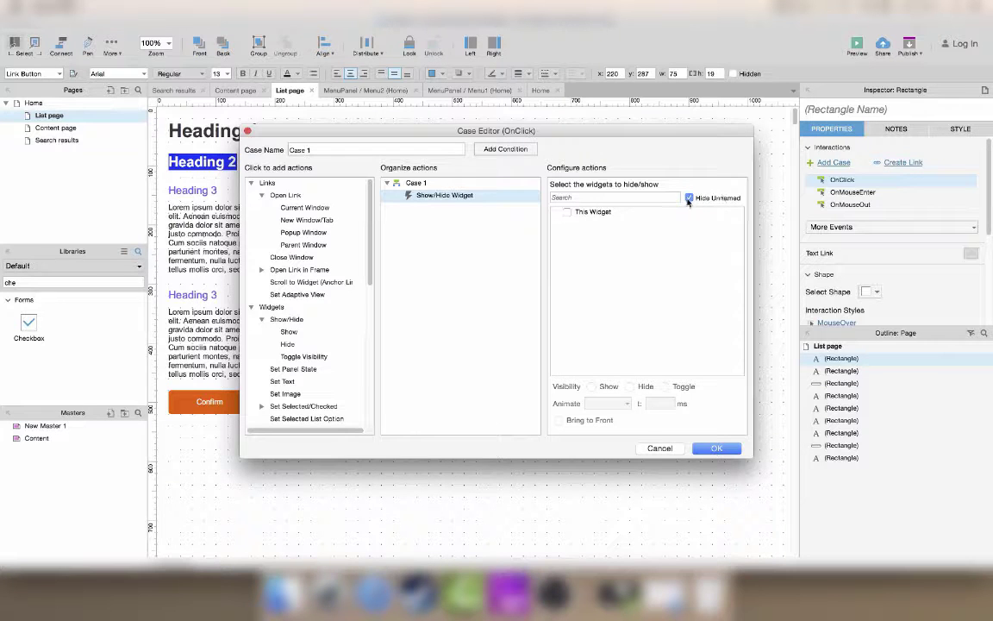
pyautogui.click(659, 447)
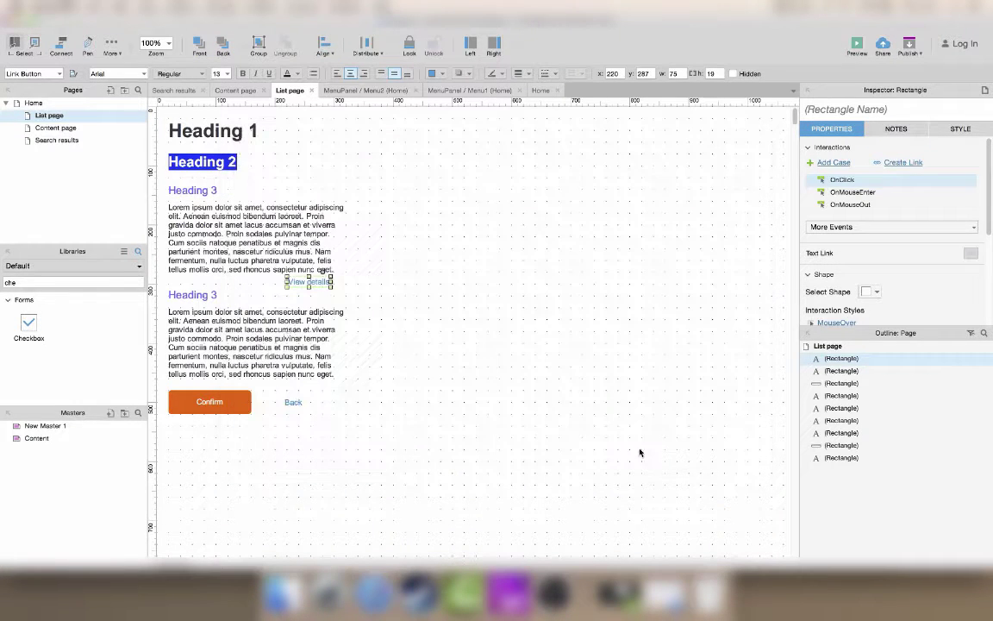
# Name the second Heading 3 details-heading
pyautogui.click(194, 295)
pyautogui.click(916, 107)
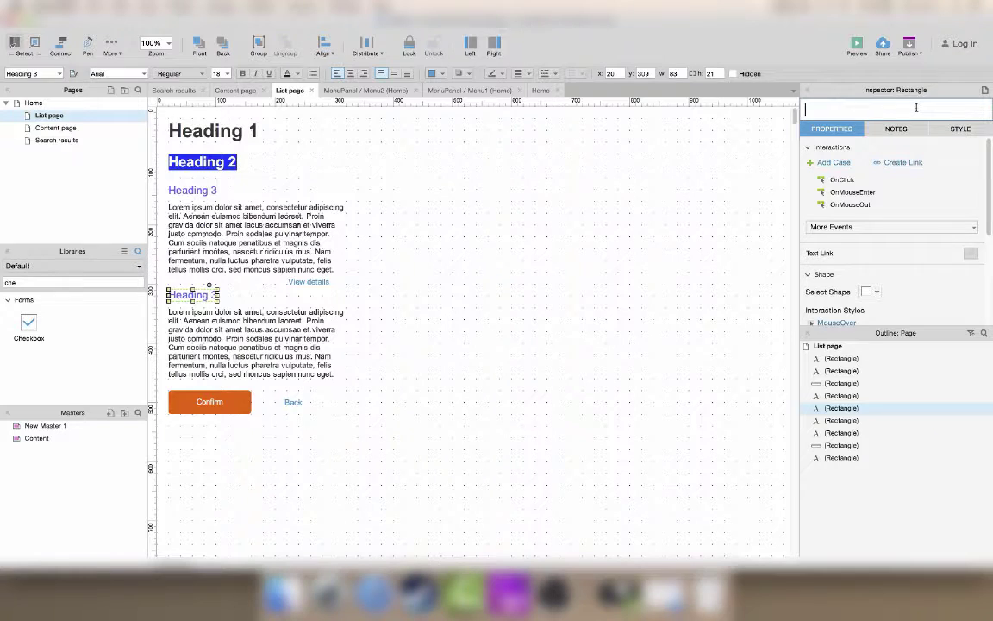
pyautogui.write('details-h')
pyautogui.write('eadn')
pyautogui.write('ing')
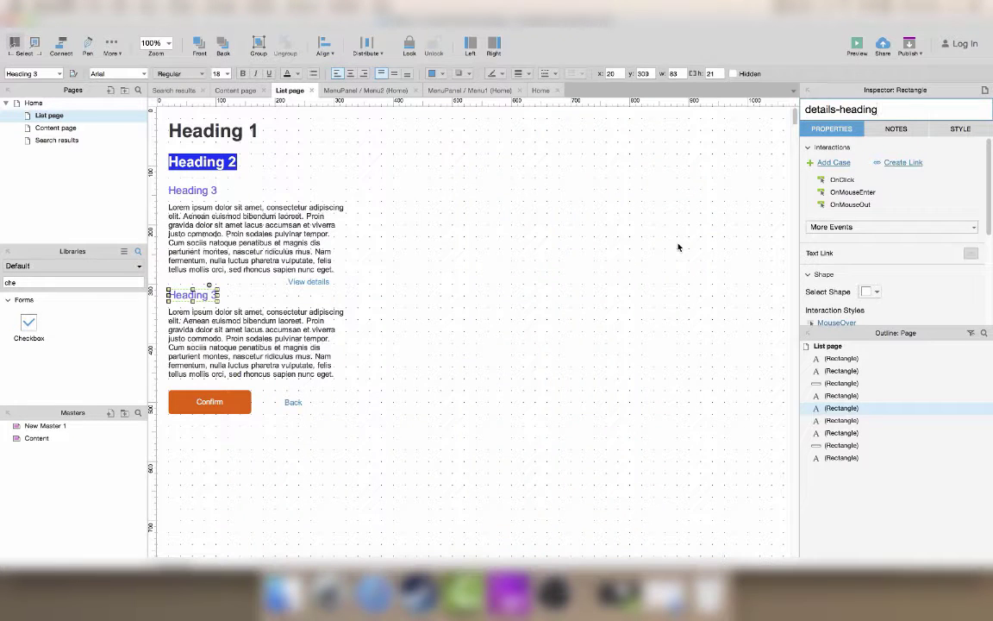
pyautogui.press('Return')
# Name the paragraph below it details-content
pyautogui.click(248, 348)
pyautogui.click(826, 109)
pyautogui.write('d')
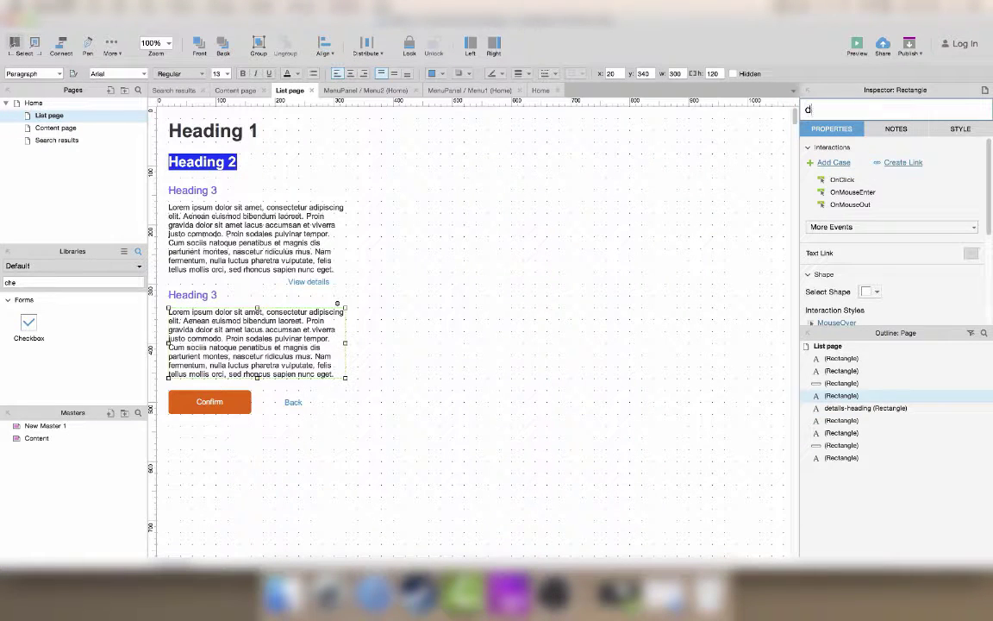
pyautogui.write('etails-content')
pyautogui.click(660, 285)
pyautogui.click(316, 282)
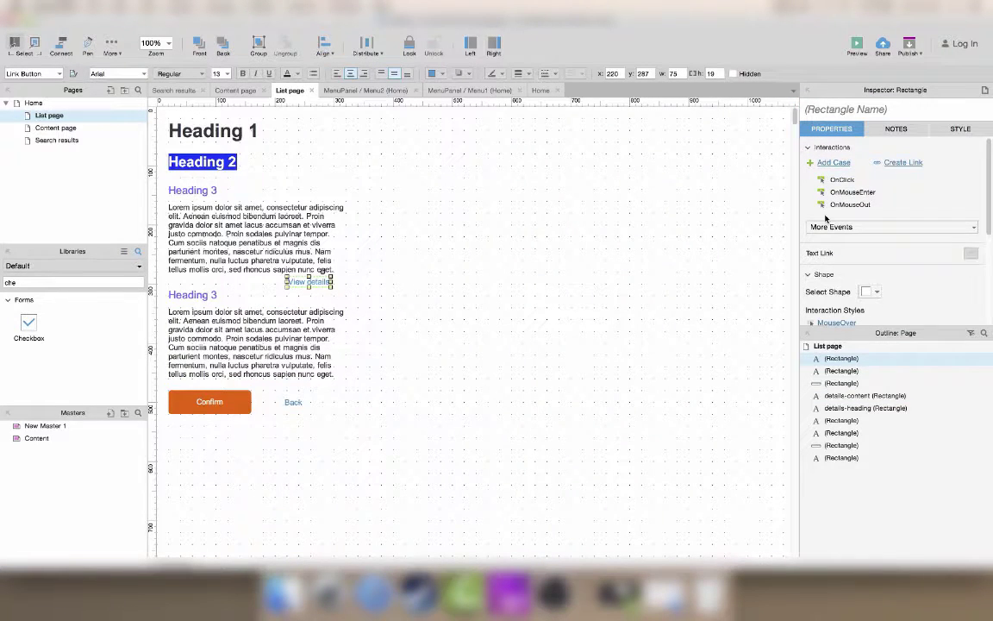
# Add an OnClick Show/Hide action to View details that toggles details-content and details-heading
pyautogui.doubleClick(840, 180)
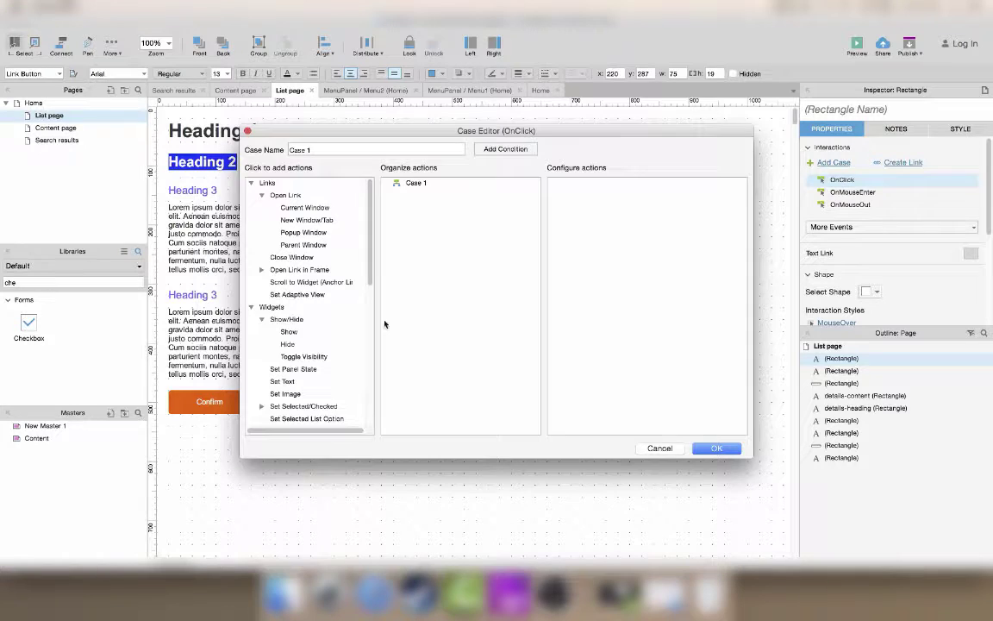
pyautogui.click(267, 320)
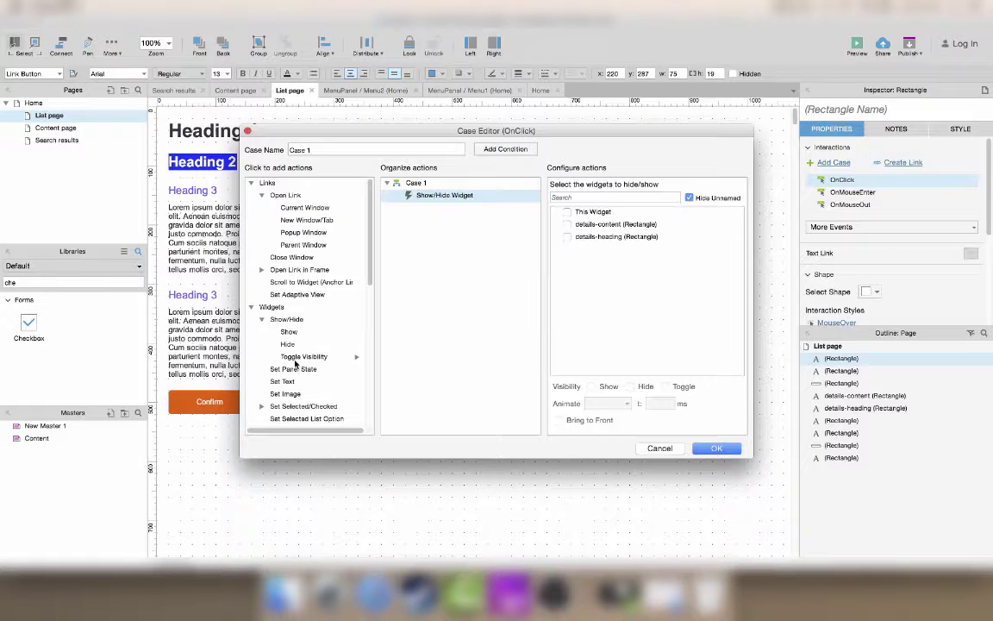
pyautogui.click(567, 224)
pyautogui.click(567, 236)
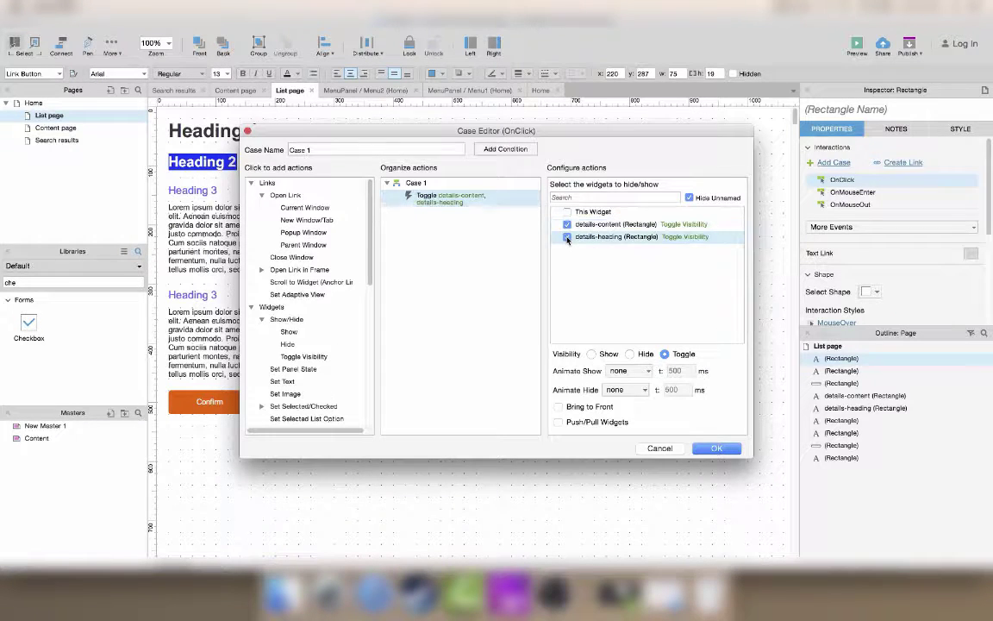
pyautogui.click(715, 449)
pyautogui.click(477, 335)
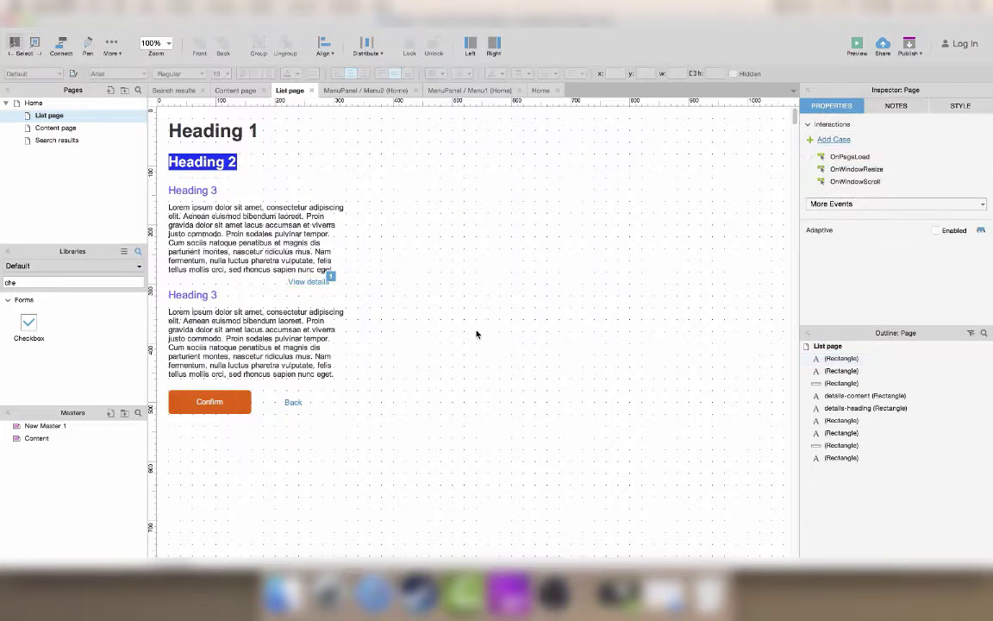
pyautogui.click(856, 45)
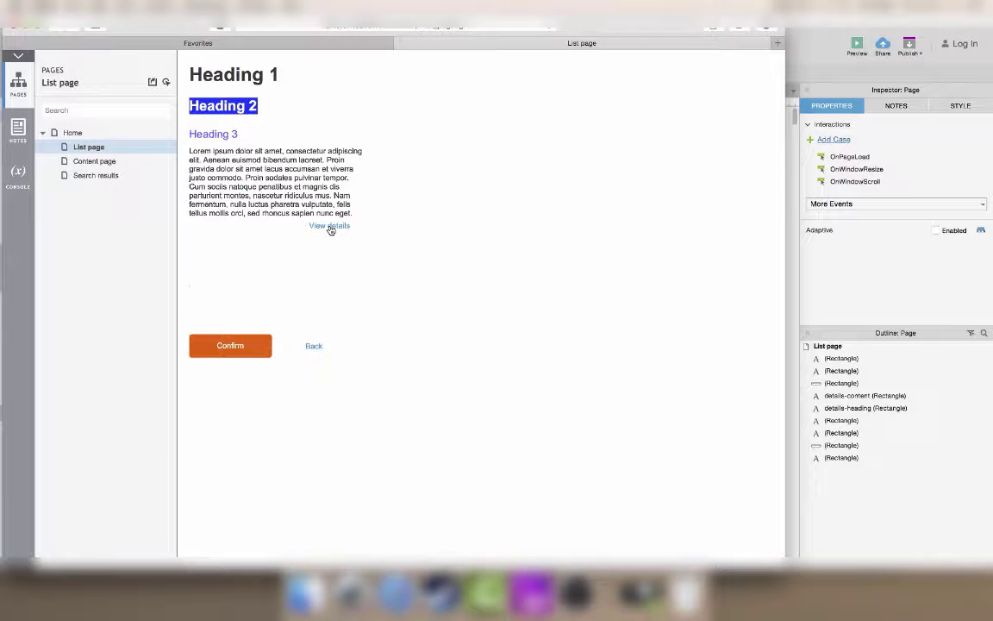
pyautogui.click(331, 226)
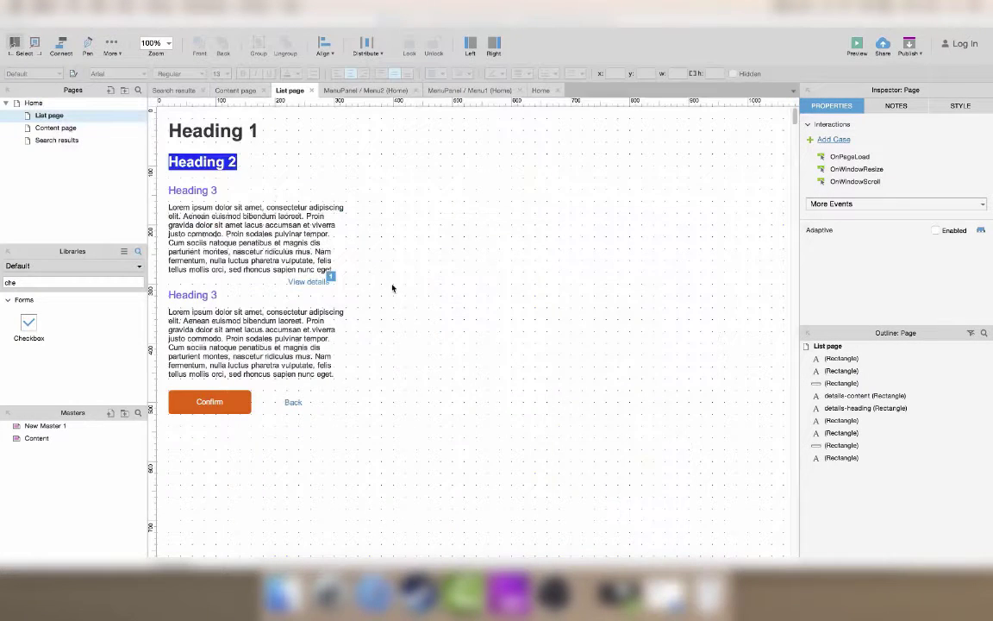
# Set the details heading and paragraph to start hidden
pyautogui.click(209, 294)
pyautogui.keyDown('shift'); pyautogui.click(220, 328); pyautogui.keyUp('shift')
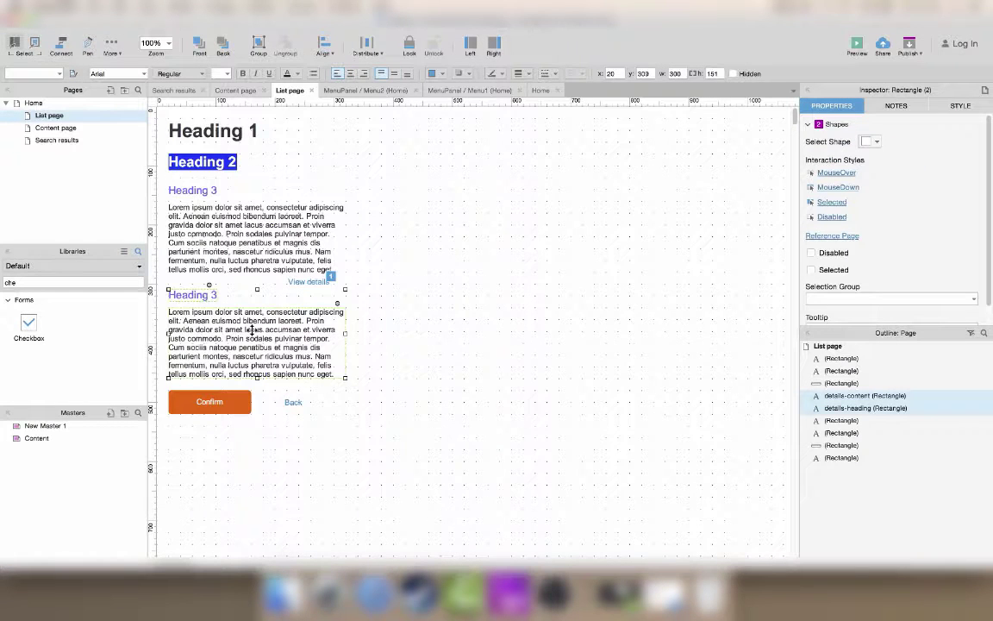
pyautogui.rightClick(253, 297)
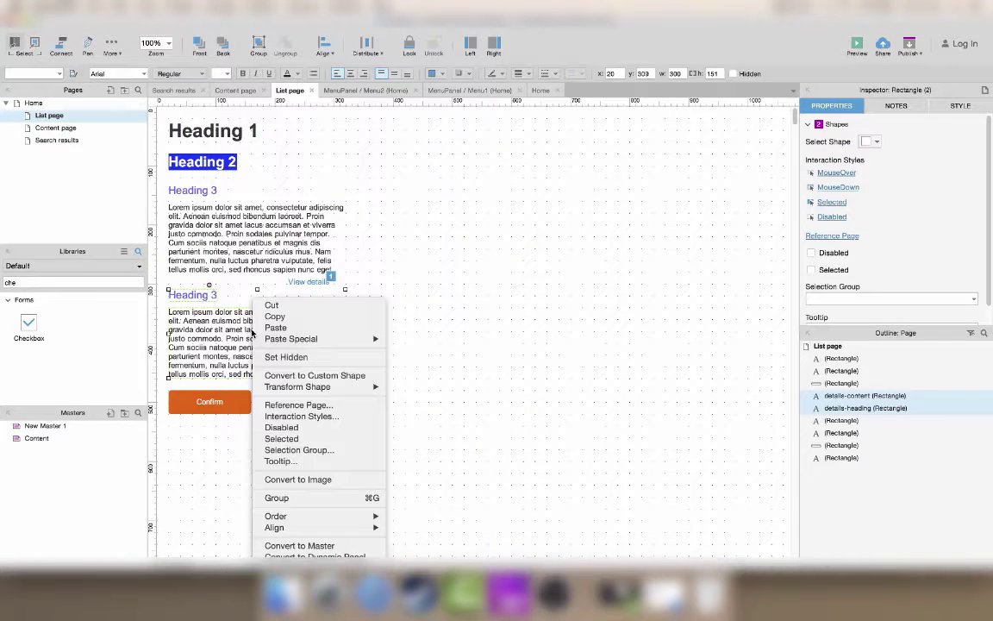
pyautogui.click(328, 358)
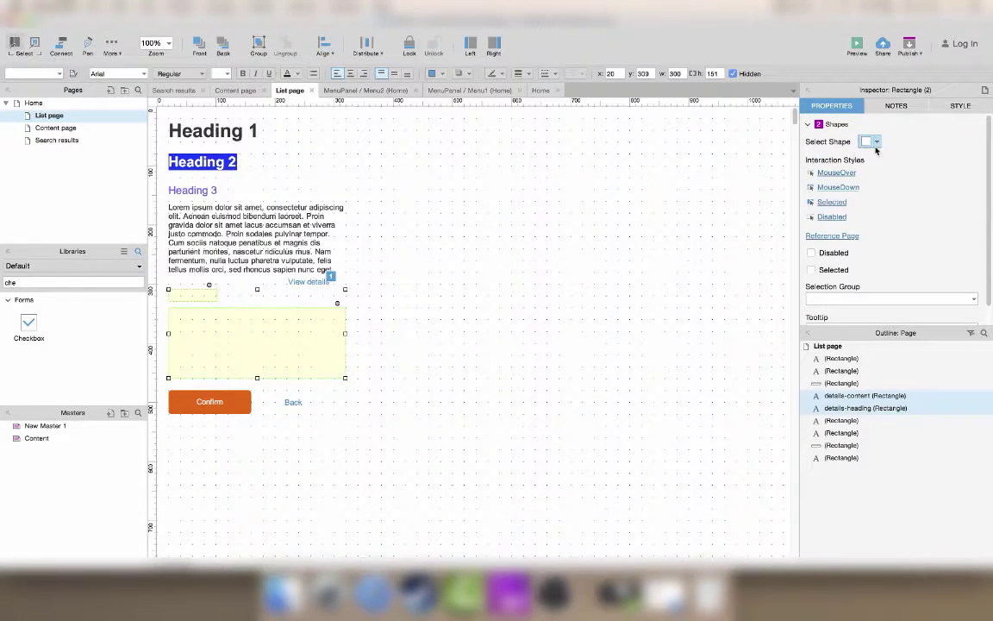
pyautogui.scroll(-1, 911, 177)
pyautogui.scroll(1, 911, 177)
pyautogui.click(960, 106)
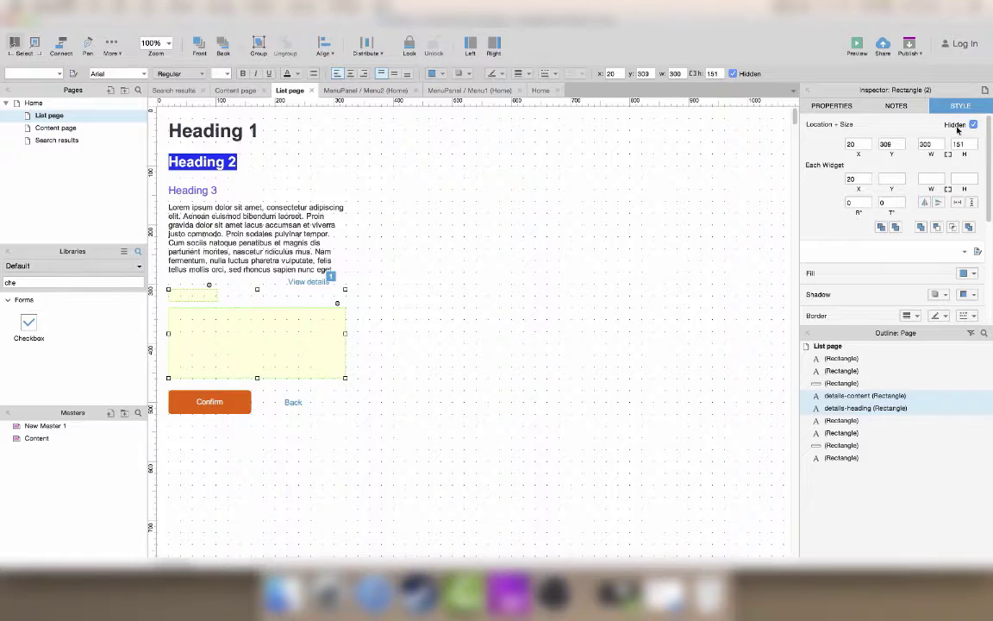
pyautogui.click(972, 124)
pyautogui.click(973, 124)
# Move the Confirm and Back buttons up to y 360
pyautogui.click(420, 366)
pyautogui.moveTo(372, 389); pyautogui.dragTo(194, 358)
pyautogui.hotkey('shift', 'Up')
pyautogui.hotkey('shift', 'Up')
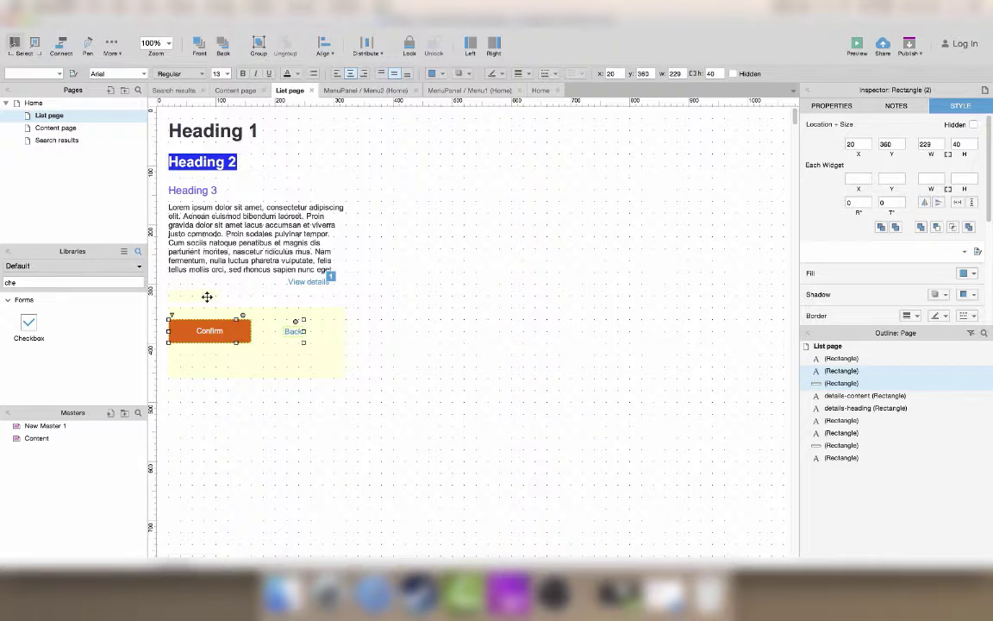
pyautogui.press('super+period')
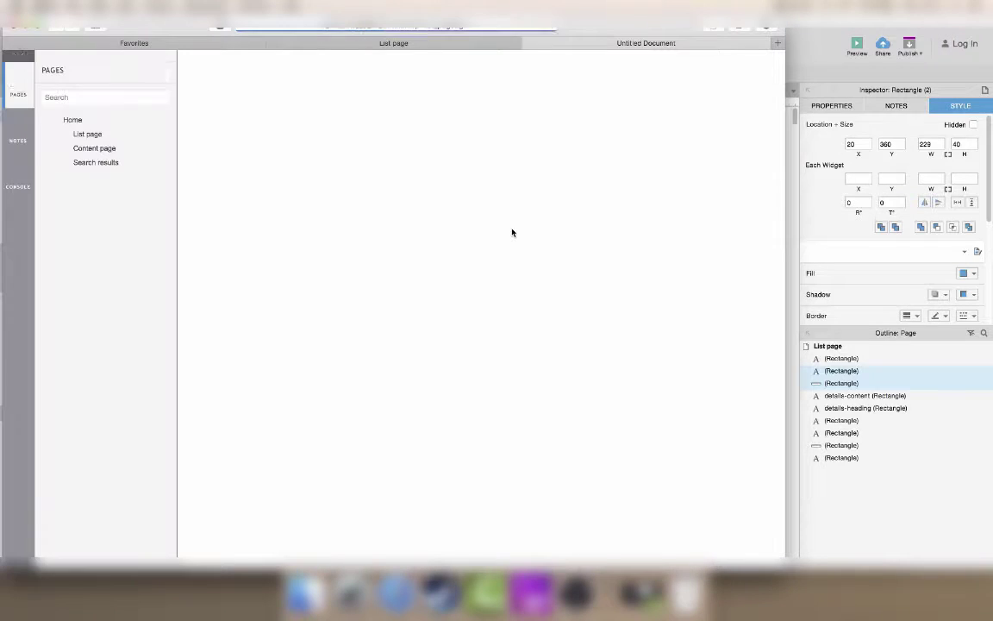
pyautogui.click(324, 228)
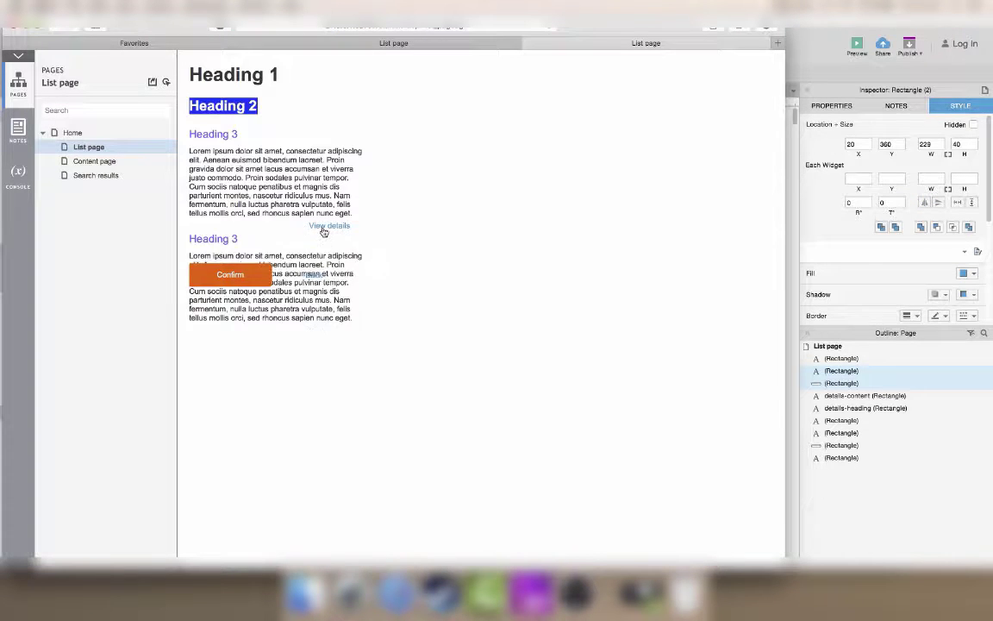
pyautogui.click(323, 228)
pyautogui.click(324, 229)
pyautogui.click(323, 228)
pyautogui.click(323, 229)
pyautogui.click(324, 229)
pyautogui.click(323, 228)
pyautogui.click(323, 228)
pyautogui.press('super+Tab')
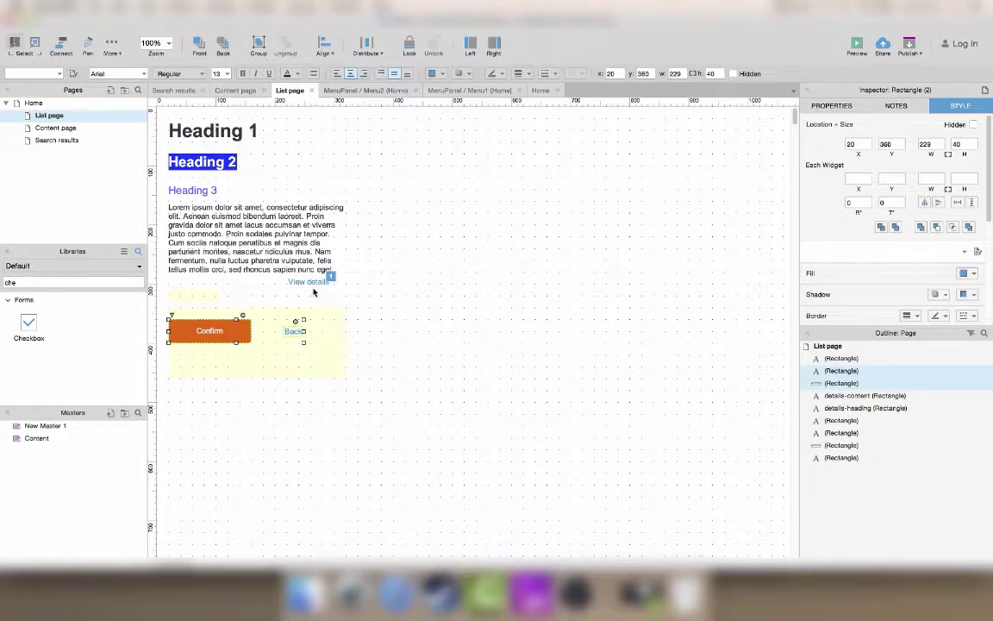
# In View details' click case, enable Push/Pull Widgets below for details-content and details-heading
pyautogui.click(310, 282)
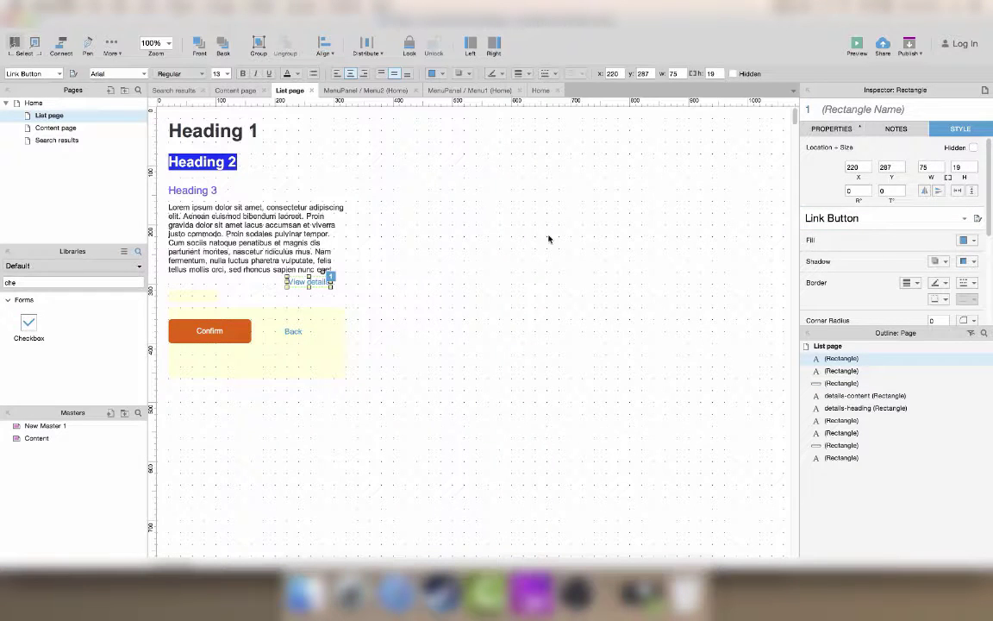
pyautogui.click(832, 129)
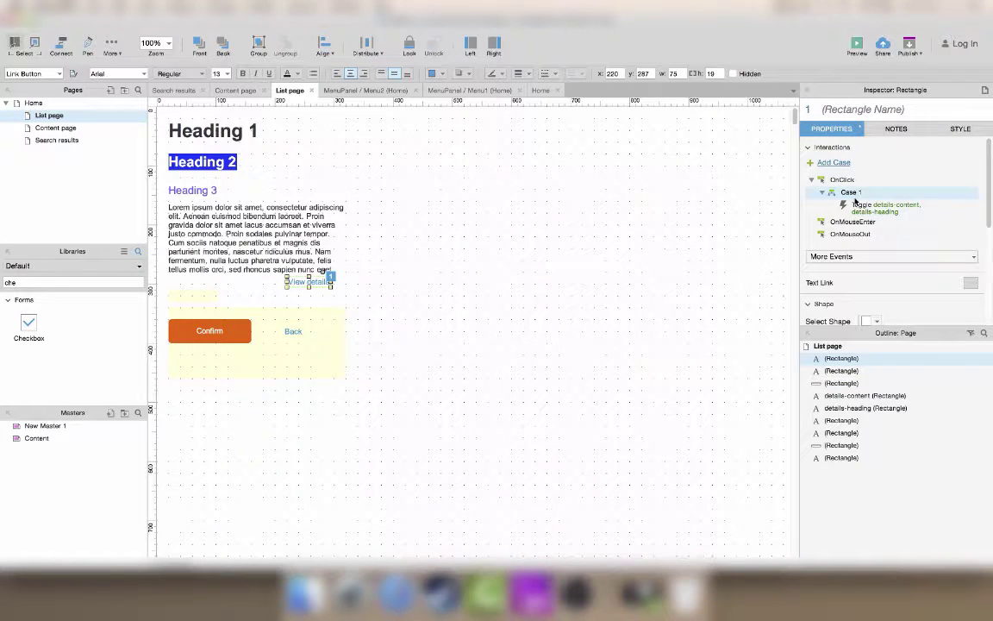
pyautogui.doubleClick(875, 206)
pyautogui.scroll(-3, 311, 355)
pyautogui.scroll(-3, 312, 358)
pyautogui.click(279, 258)
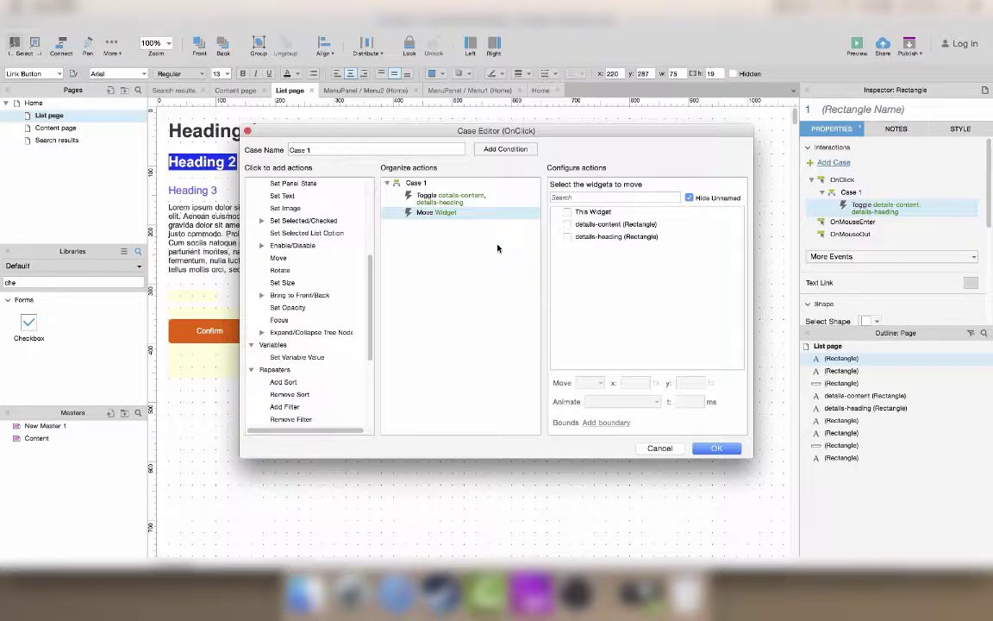
pyautogui.press('Delete')
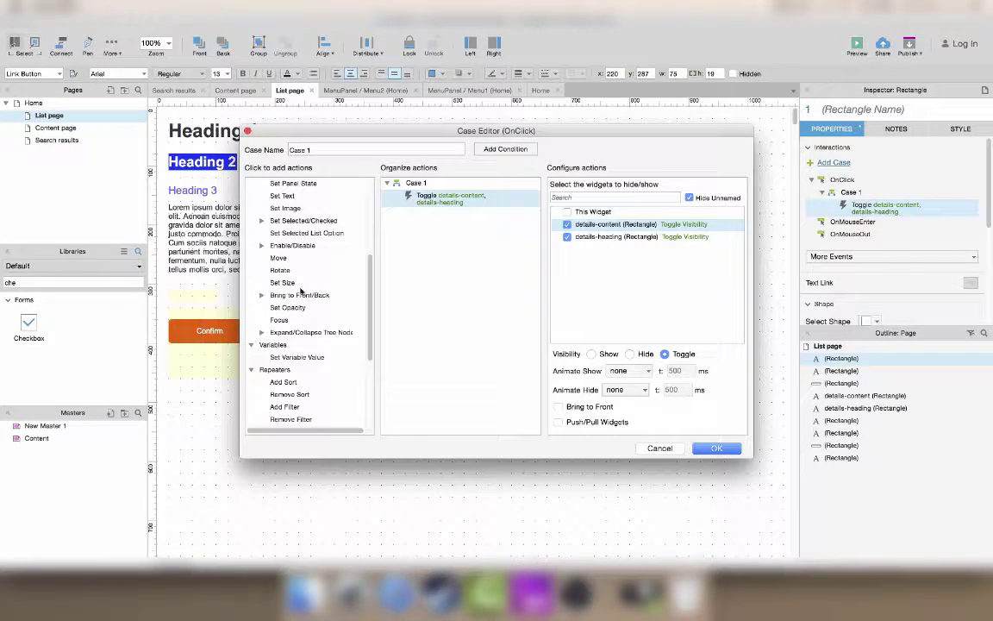
pyautogui.scroll(3, 301, 292)
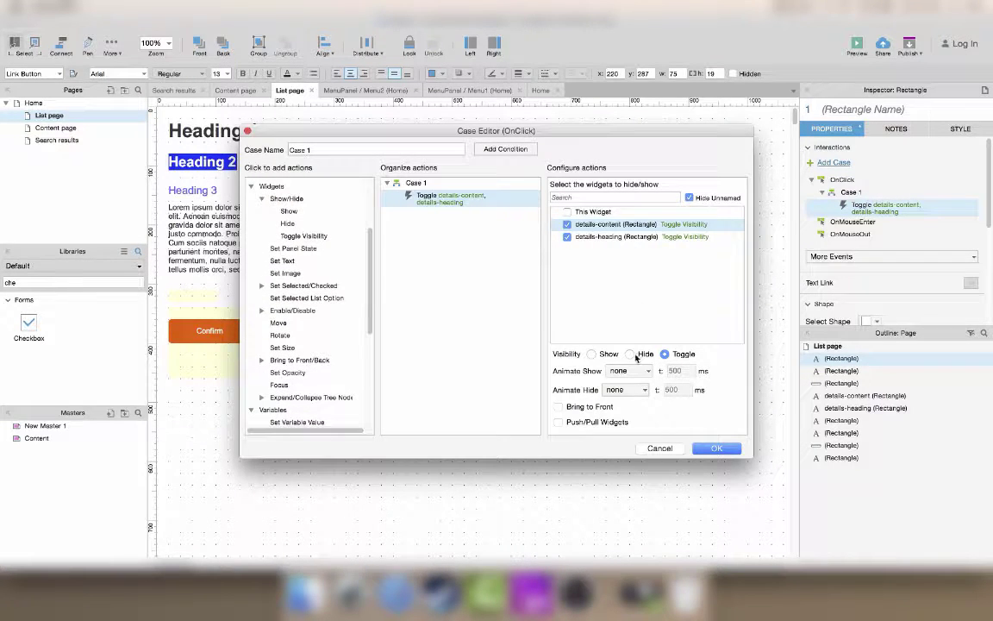
pyautogui.click(605, 422)
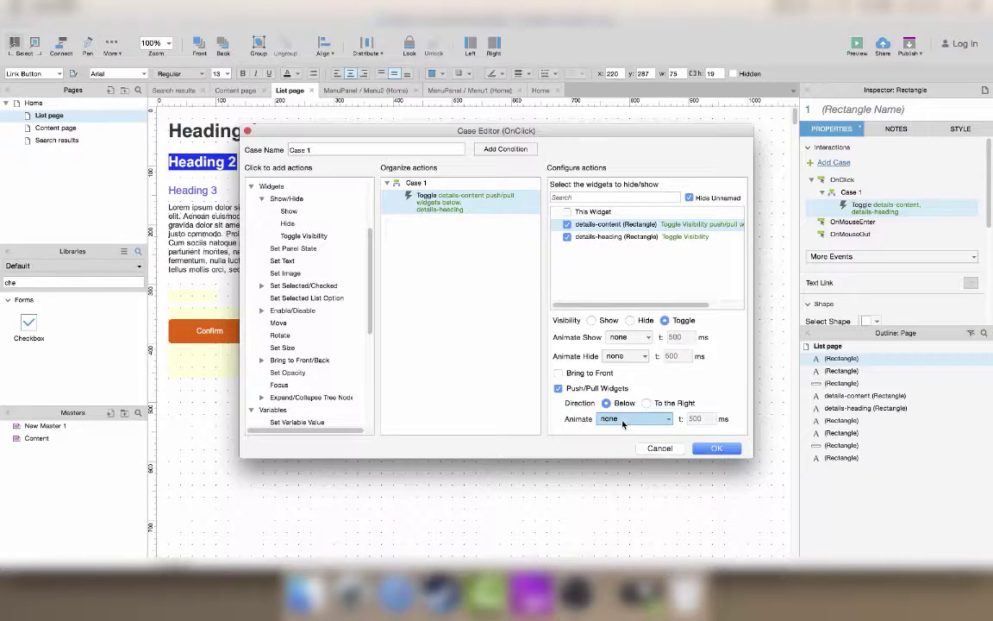
pyautogui.click(590, 237)
pyautogui.click(569, 388)
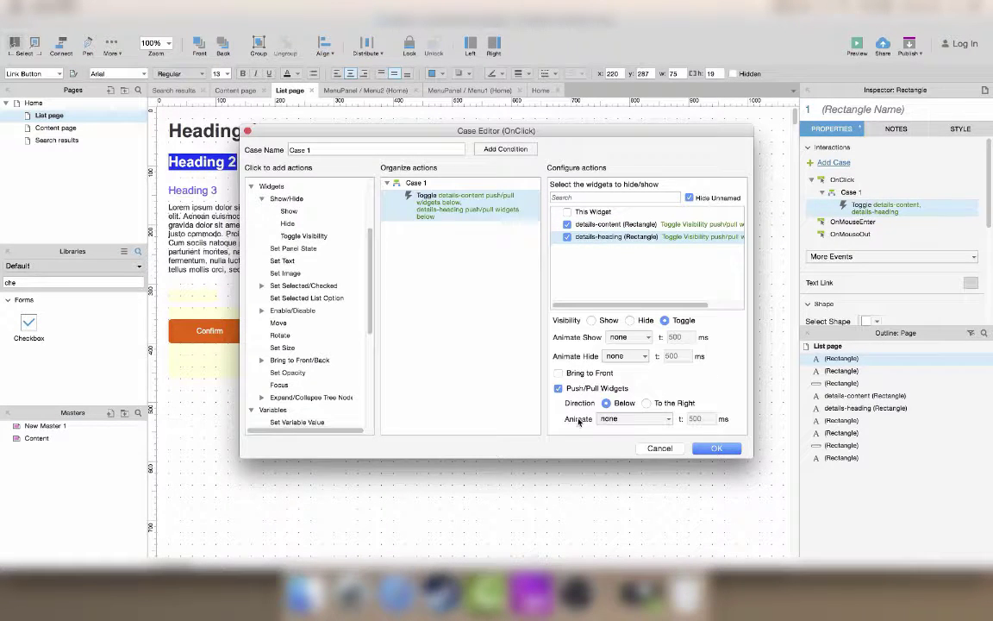
# Save the case, preview, and toggle View details repeatedly to show and hide the details
pyautogui.click(722, 453)
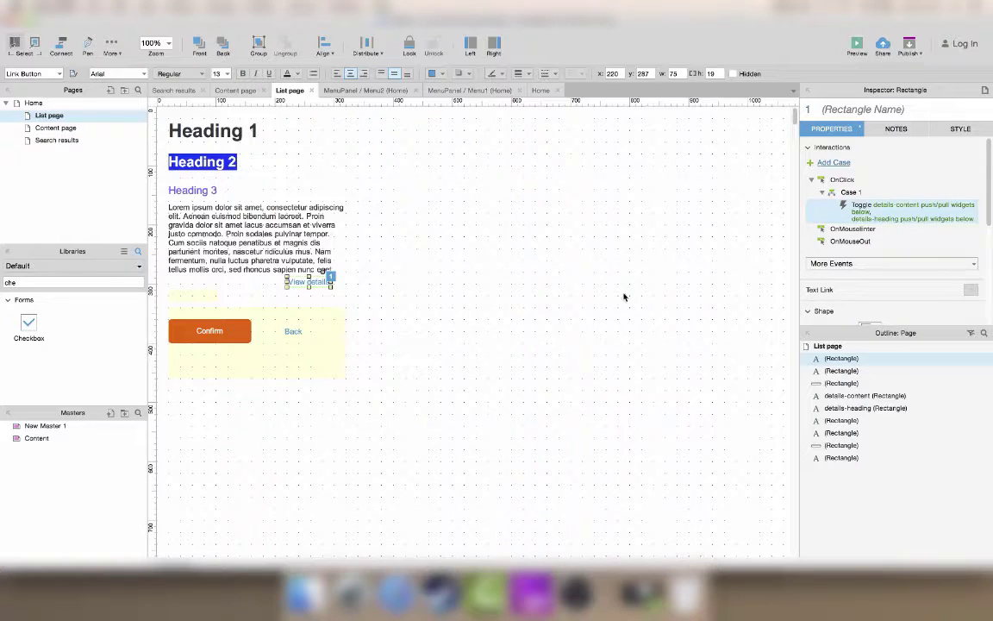
pyautogui.click(849, 54)
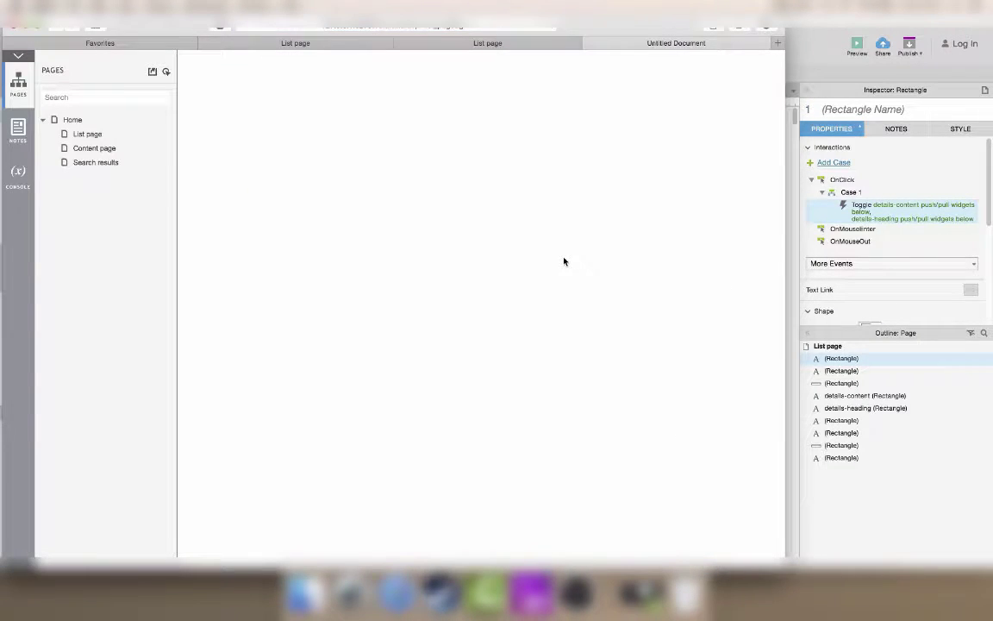
pyautogui.click(326, 226)
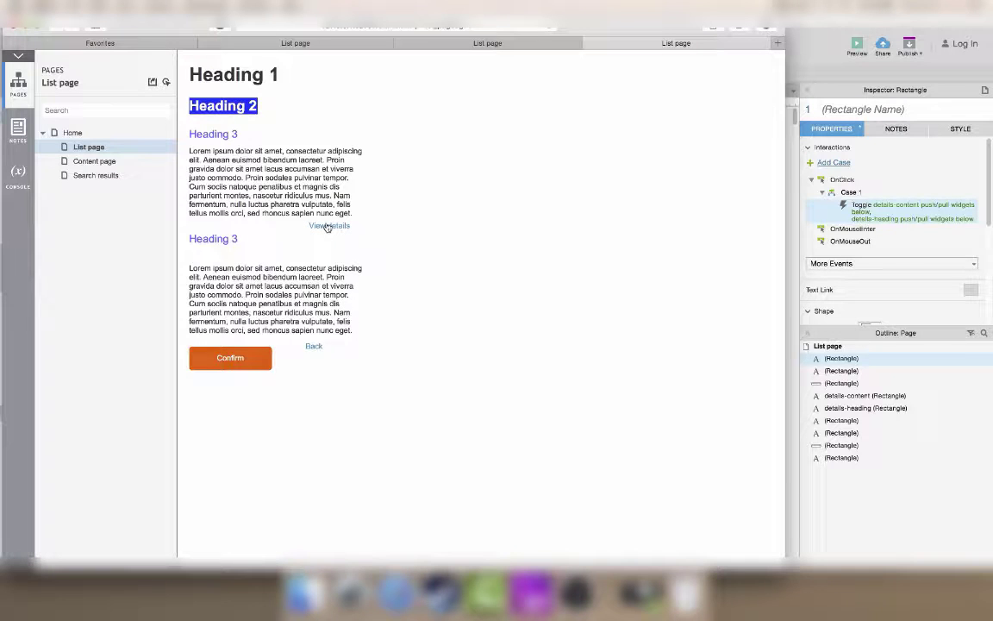
pyautogui.click(327, 226)
pyautogui.click(327, 226)
pyautogui.click(328, 227)
pyautogui.click(328, 227)
pyautogui.click(328, 226)
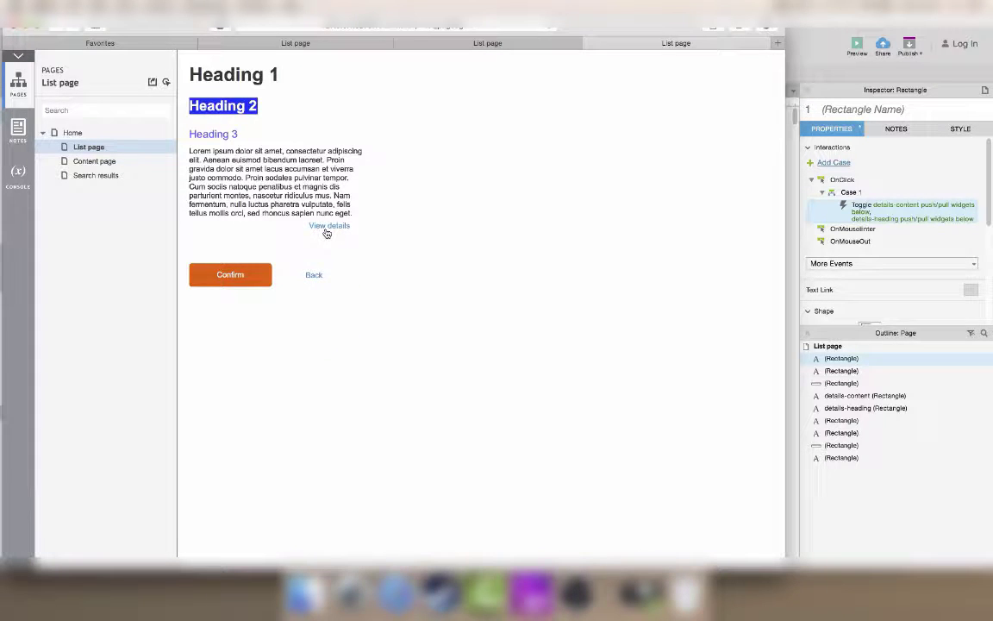
pyautogui.click(327, 227)
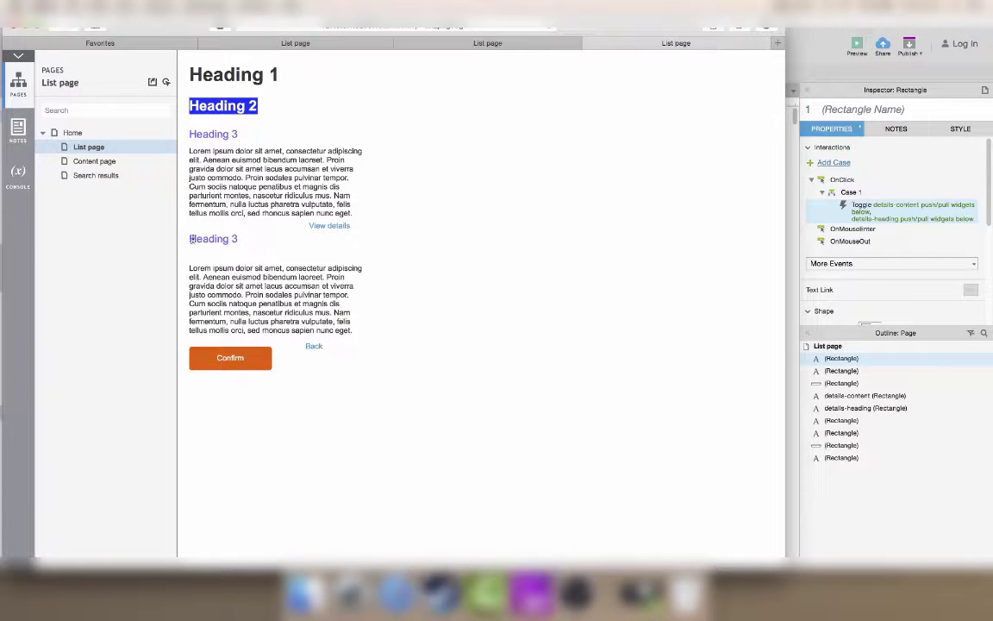
# Highlight some page text in the preview, then clear the highlight
pyautogui.moveTo(190, 239); pyautogui.dragTo(270, 238)
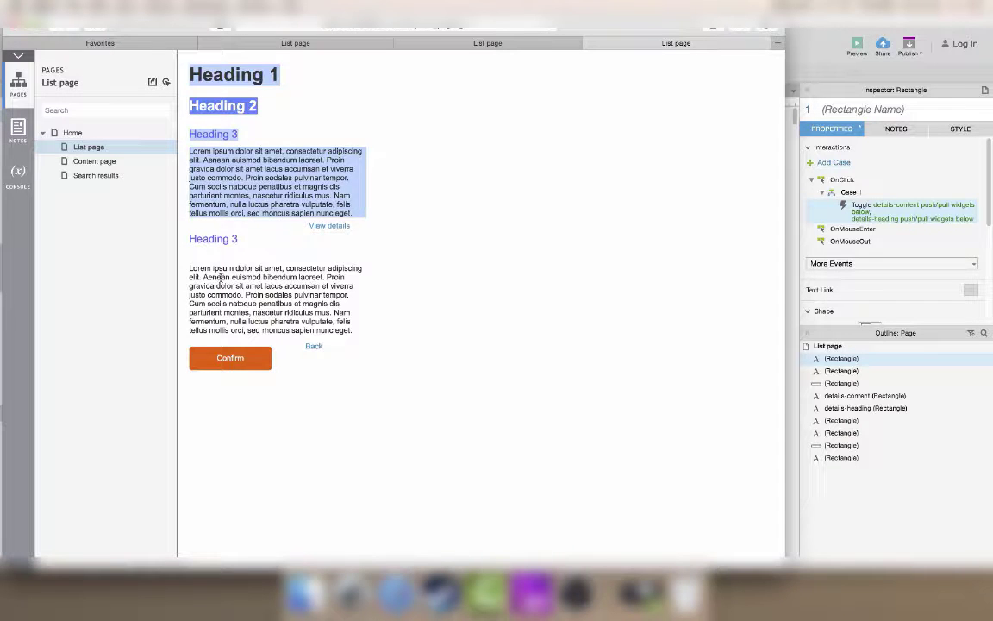
pyautogui.moveTo(208, 280); pyautogui.dragTo(285, 304)
pyautogui.click(423, 193)
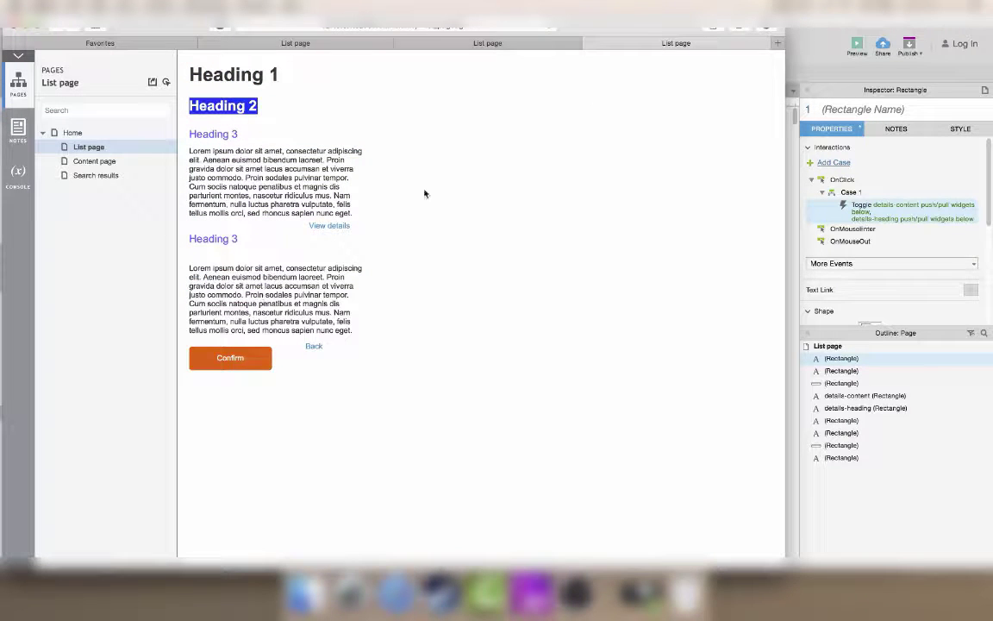
# Back in the editor, make the yellow details-content box narrower
pyautogui.click(808, 59)
pyautogui.click(329, 269)
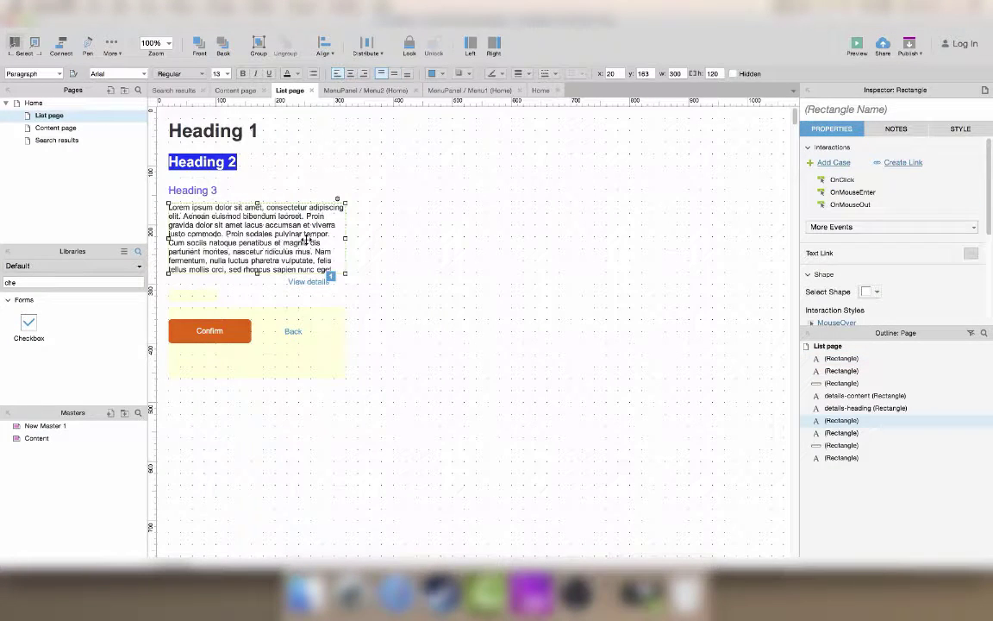
pyautogui.moveTo(316, 239); pyautogui.dragTo(346, 242)
pyautogui.click(344, 337)
pyautogui.moveTo(333, 336); pyautogui.dragTo(263, 338)
pyautogui.click(346, 362)
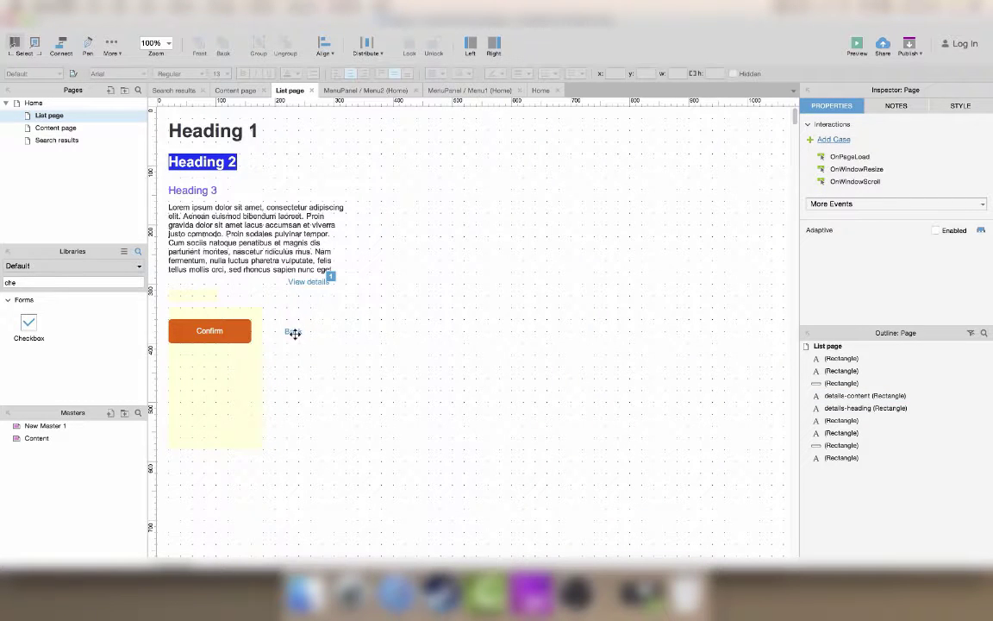
# Preview the prototype and toggle the details section open and closed
pyautogui.click(857, 45)
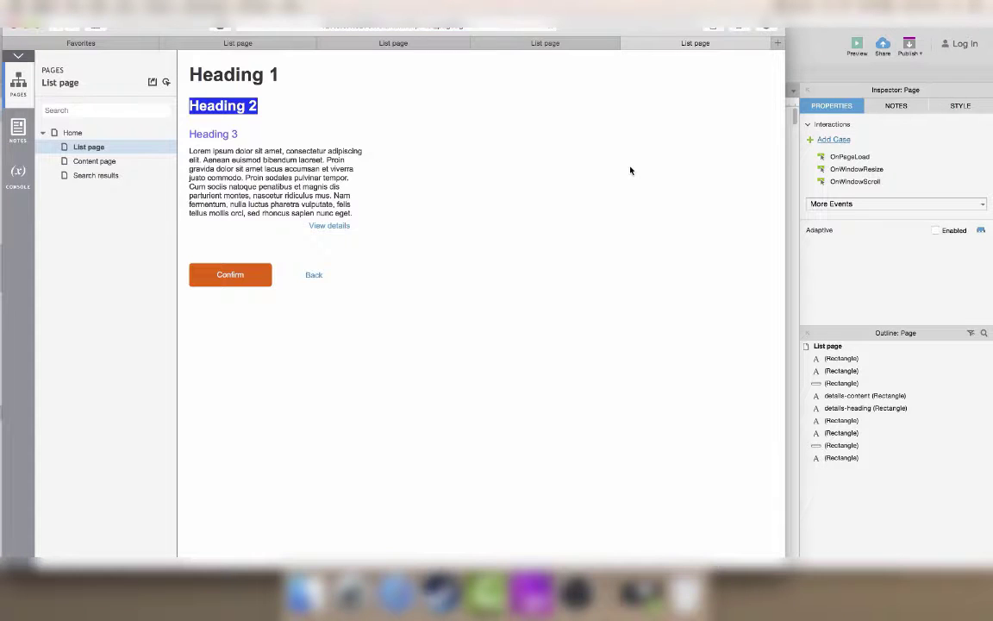
pyautogui.click(336, 227)
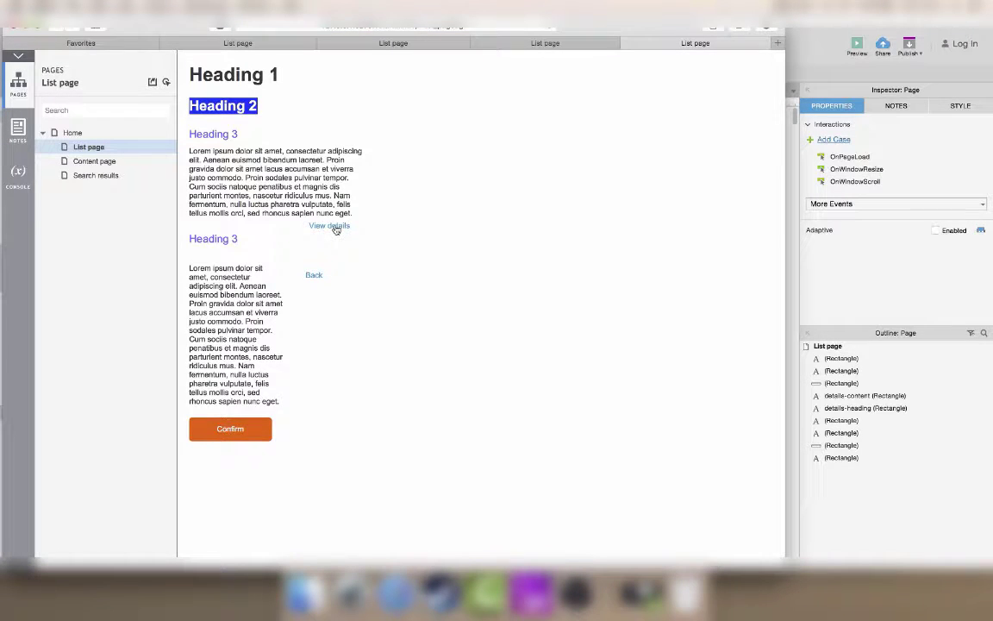
pyautogui.click(336, 227)
pyautogui.click(336, 227)
pyautogui.click(804, 81)
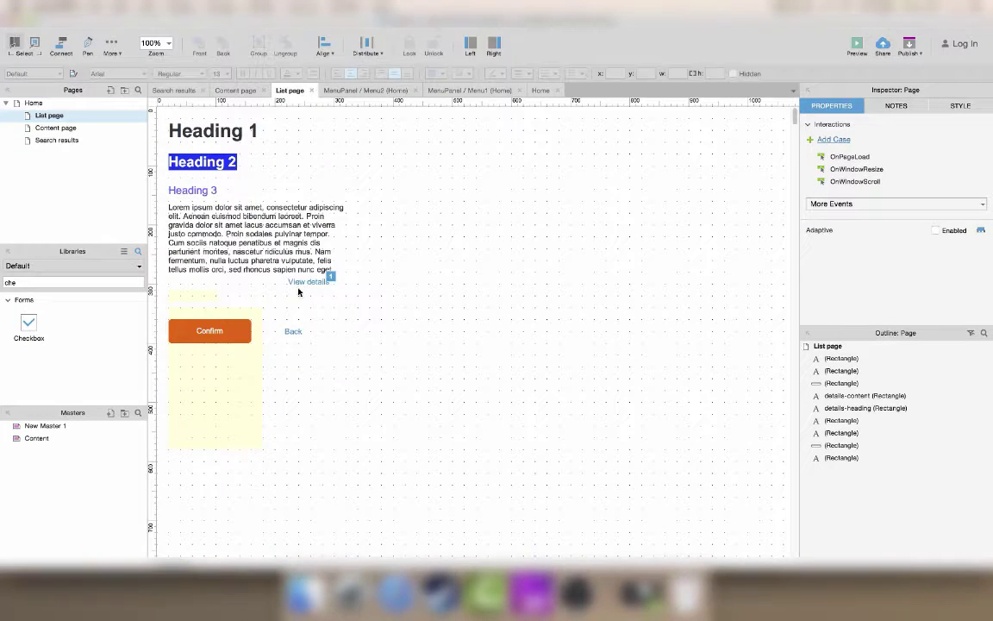
# Resize details-content to 275×135 and widen details-heading to 275
pyautogui.click(245, 368)
pyautogui.moveTo(262, 447); pyautogui.dragTo(331, 378)
pyautogui.click(199, 293)
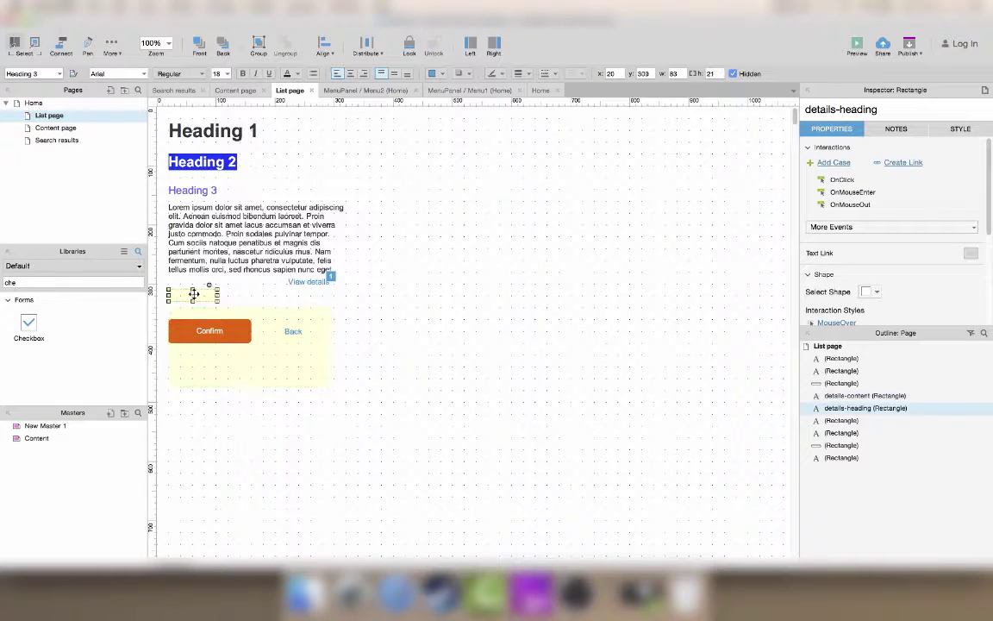
pyautogui.moveTo(216, 295); pyautogui.dragTo(330, 295)
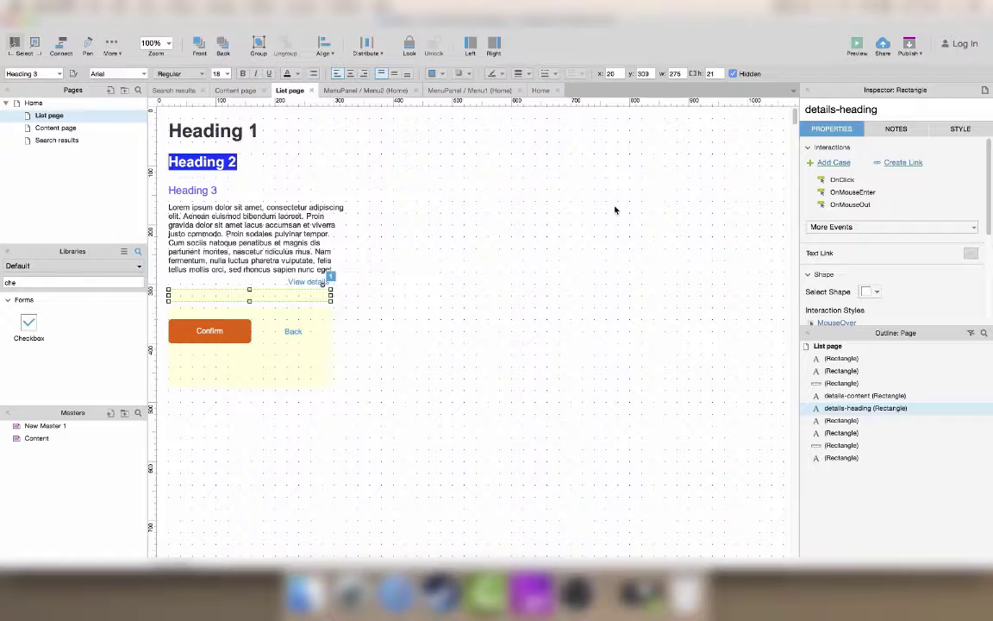
# Preview again, toggling the details section to check the new sizes
pyautogui.click(856, 44)
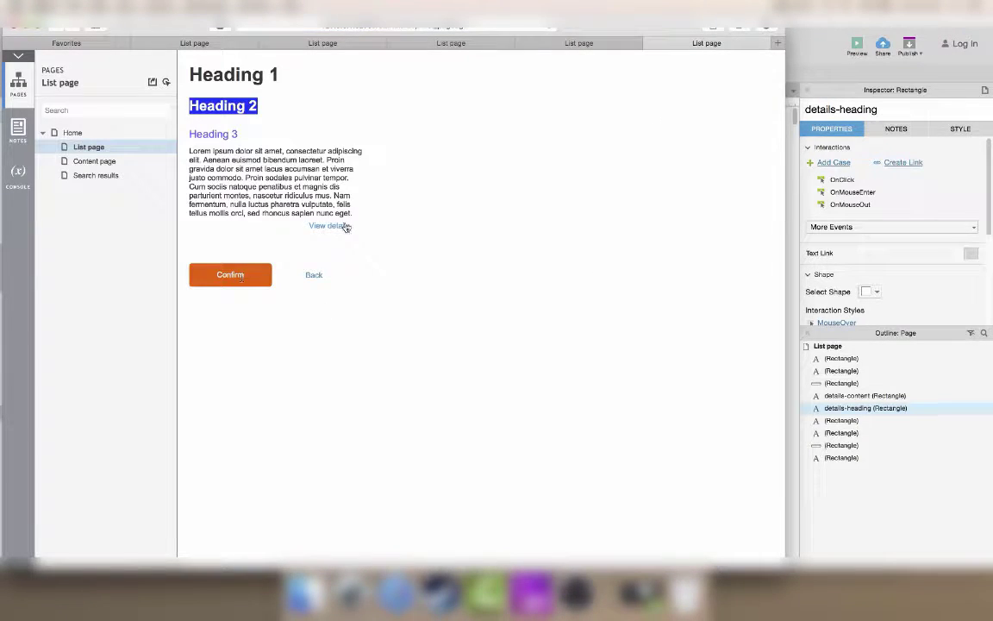
pyautogui.click(344, 226)
pyautogui.click(344, 225)
pyautogui.click(344, 226)
pyautogui.click(344, 226)
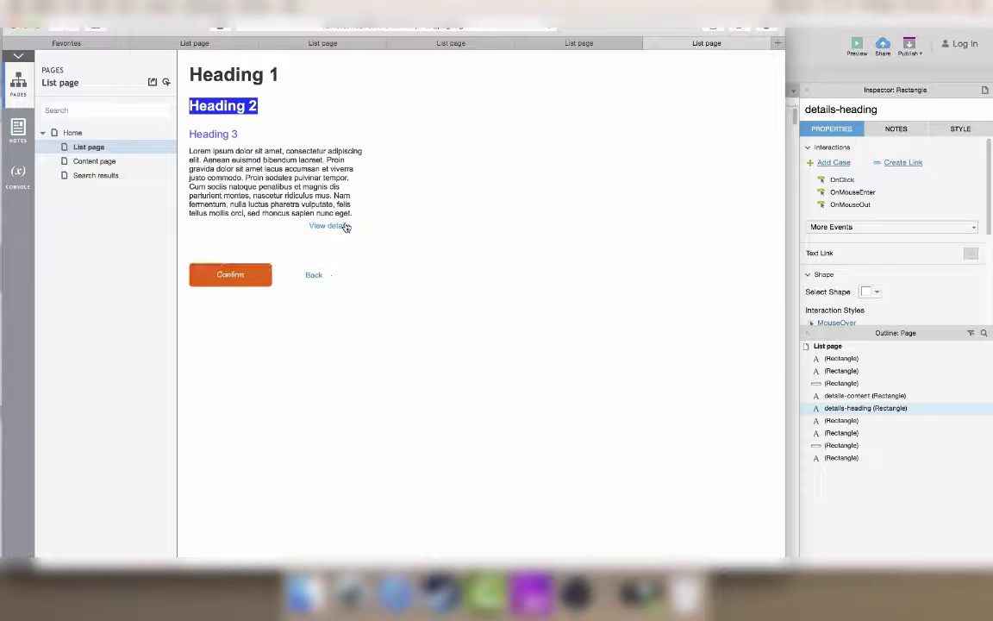
pyautogui.click(819, 77)
# Duplicate all nine page widgets and delete the toggle case from the copied View details link
pyautogui.click(511, 381)
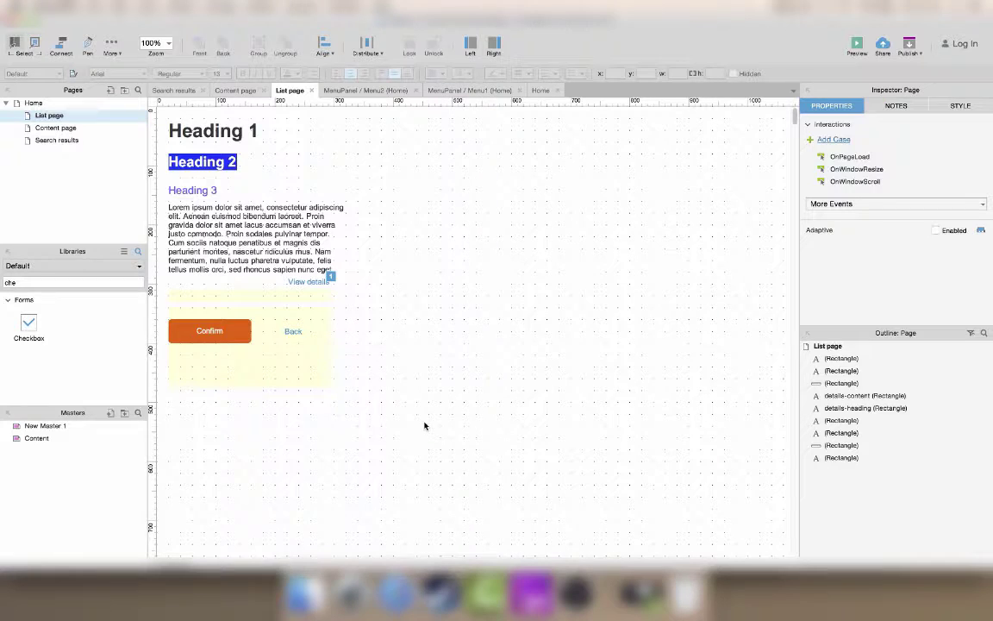
pyautogui.moveTo(421, 423); pyautogui.dragTo(403, 152)
pyautogui.press('super+d')
pyautogui.click(620, 306)
pyautogui.click(528, 286)
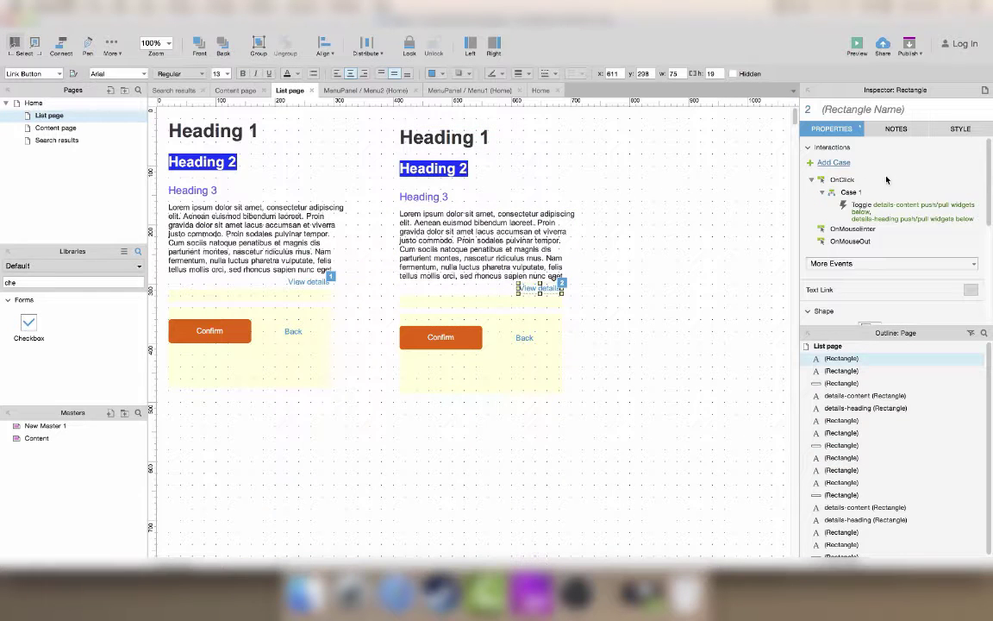
pyautogui.press('Delete')
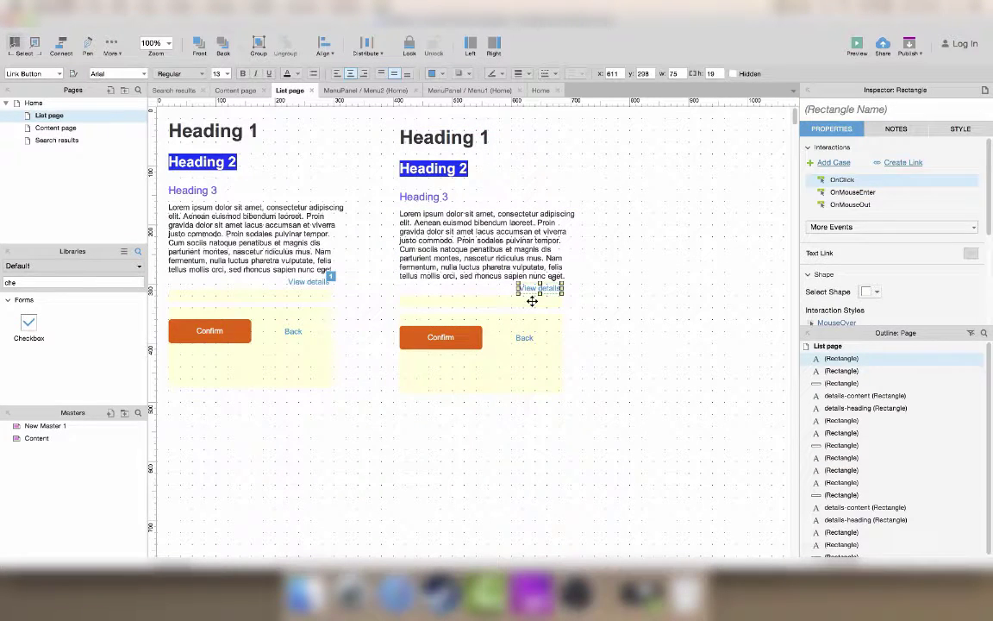
# Make the copied hidden details widgets visible
pyautogui.moveTo(532, 300); pyautogui.dragTo(546, 310)
pyautogui.rightClick(546, 297)
pyautogui.click(548, 354)
pyautogui.click(630, 330)
# Nudge the copied Confirm and Back down about 100 px
pyautogui.click(524, 336)
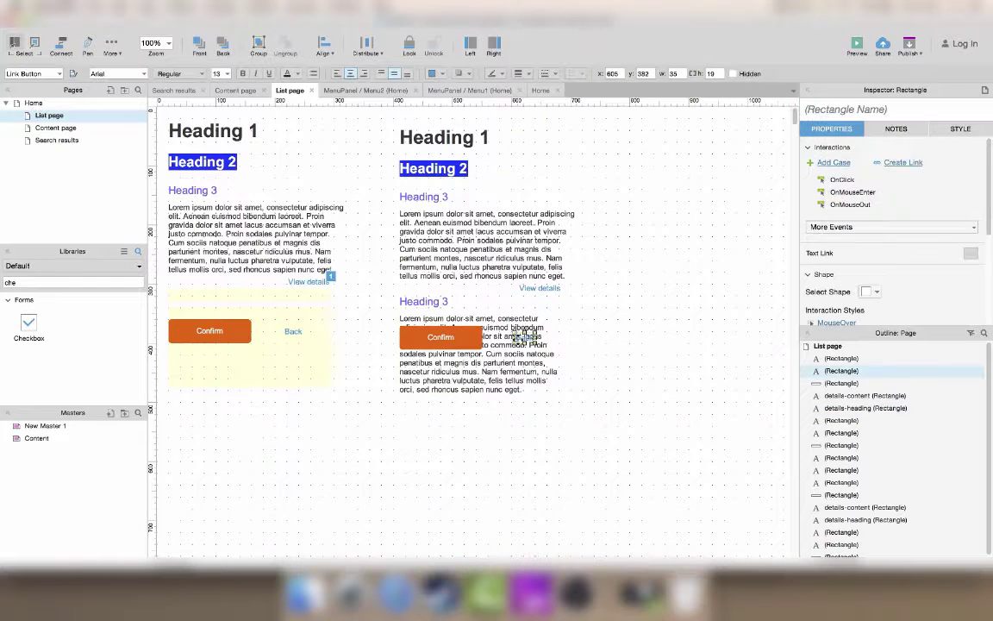
pyautogui.keyDown('shift'); pyautogui.click(439, 340); pyautogui.keyUp('shift')
pyautogui.hotkey('shift', 'Down')
pyautogui.hotkey('shift', 'Down')
pyautogui.hotkey('shift', 'Down')
pyautogui.hotkey('shift', 'Down')
pyautogui.hotkey('shift', 'Down')
pyautogui.hotkey('shift', 'Down')
pyautogui.hotkey('shift', 'Down')
pyautogui.hotkey('shift', 'Down')
pyautogui.hotkey('shift', 'Down')
pyautogui.hotkey('shift', 'Down')
pyautogui.hotkey('shift', 'Down')
pyautogui.hotkey('shift', 'Down')
pyautogui.hotkey('shift', 'Down')
pyautogui.hotkey('shift', 'Down')
pyautogui.hotkey('shift', 'Down')
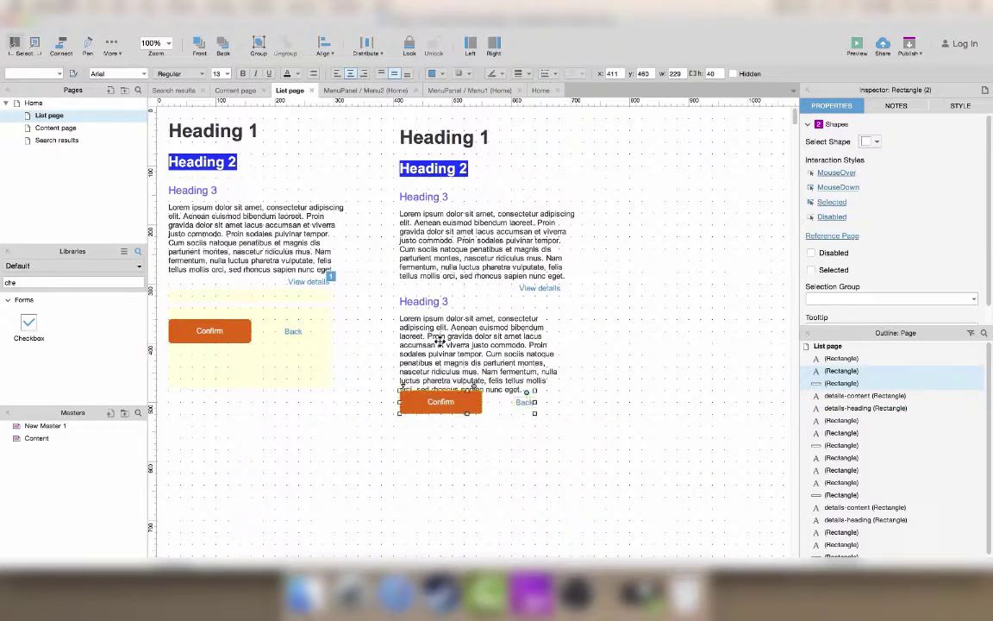
pyautogui.click(630, 331)
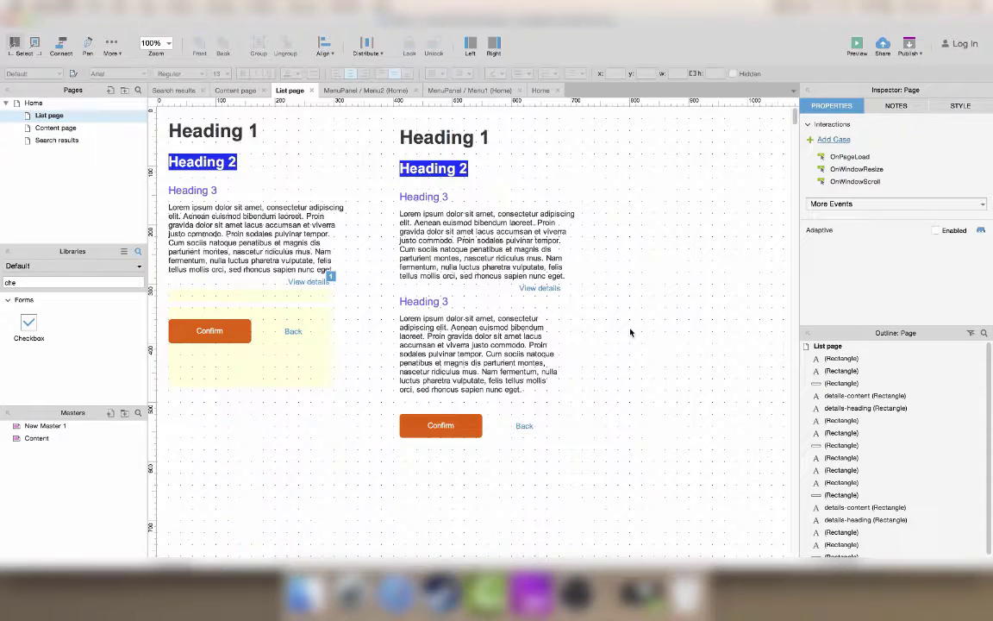
# Group the second column's lower Heading 3 and its details text
pyautogui.click(443, 301)
pyautogui.keyDown('shift'); pyautogui.click(480, 353); pyautogui.keyUp('shift')
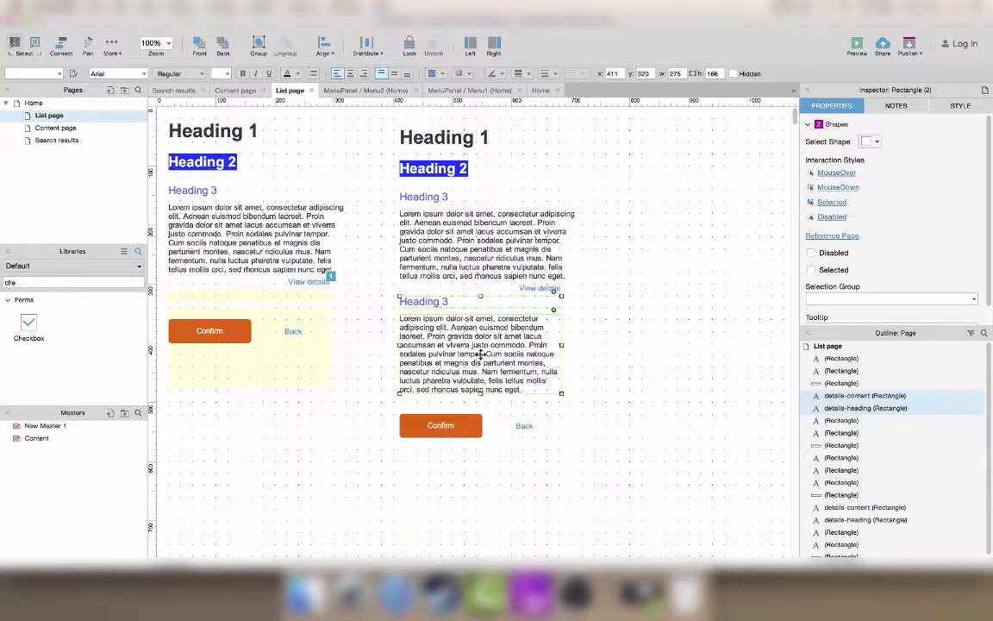
pyautogui.press('super+g')
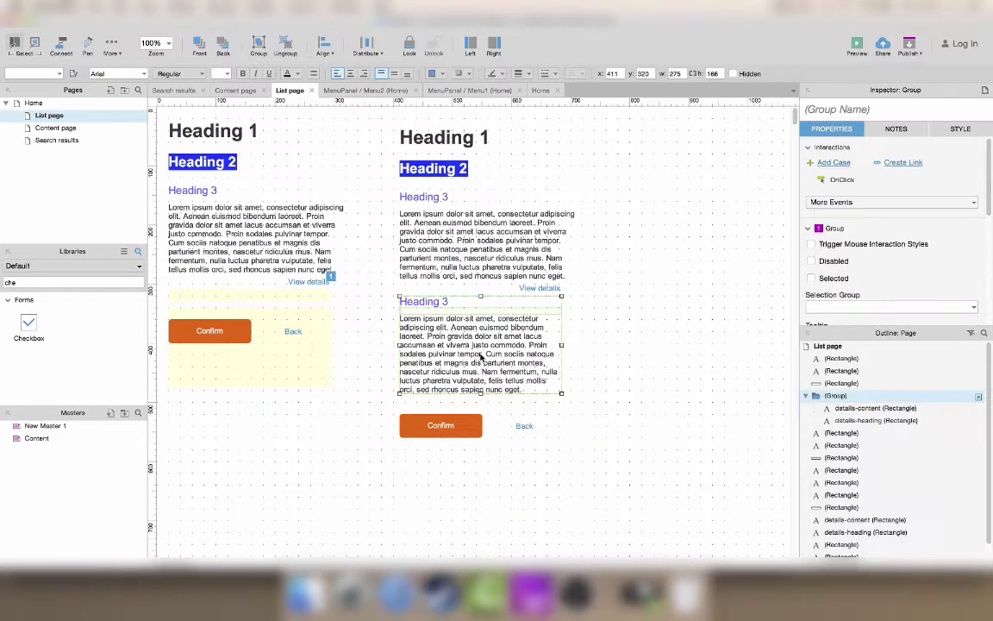
pyautogui.click(834, 110)
# Name the group details and make View details toggle it, pushing widgets below
pyautogui.write('details')
pyautogui.click(683, 258)
pyautogui.click(536, 288)
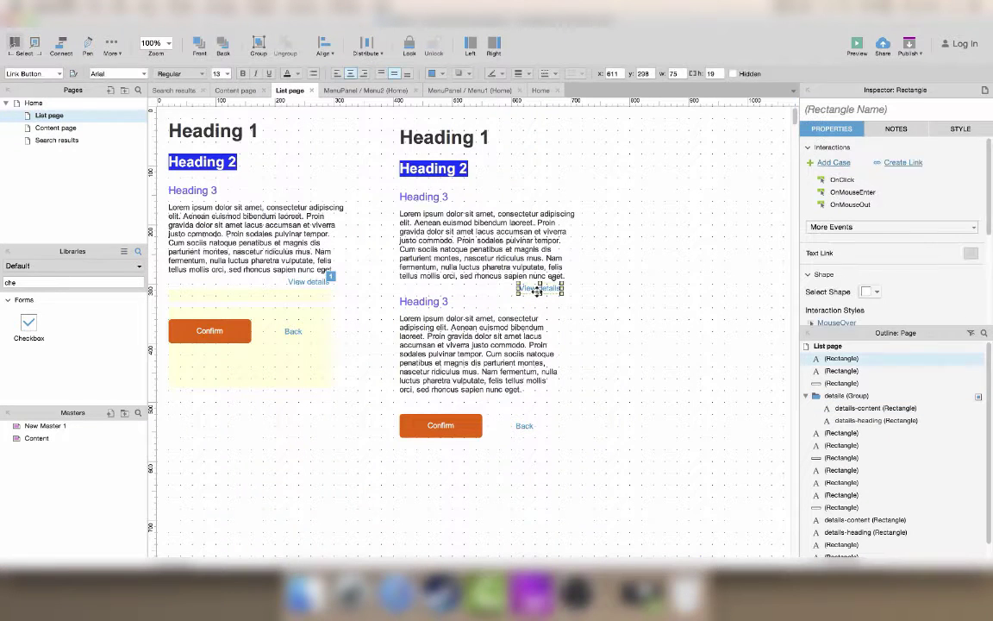
pyautogui.doubleClick(843, 179)
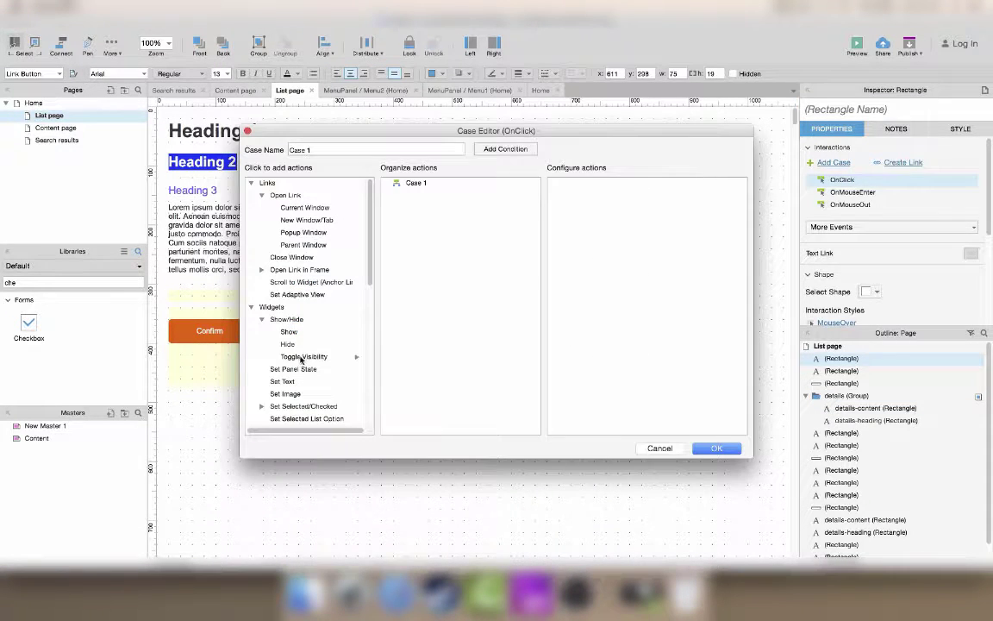
pyautogui.click(312, 353)
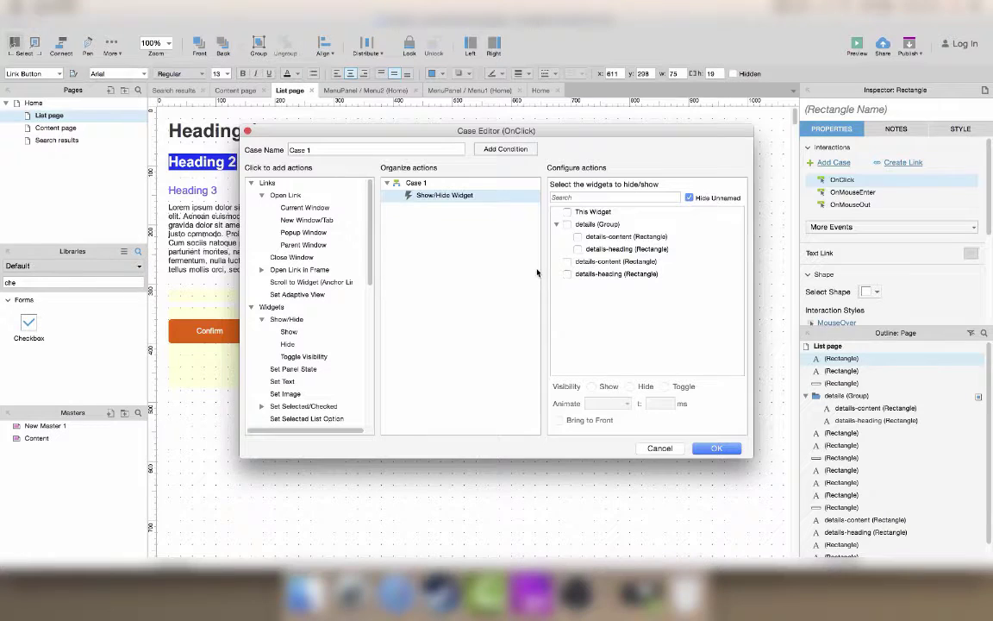
pyautogui.click(567, 225)
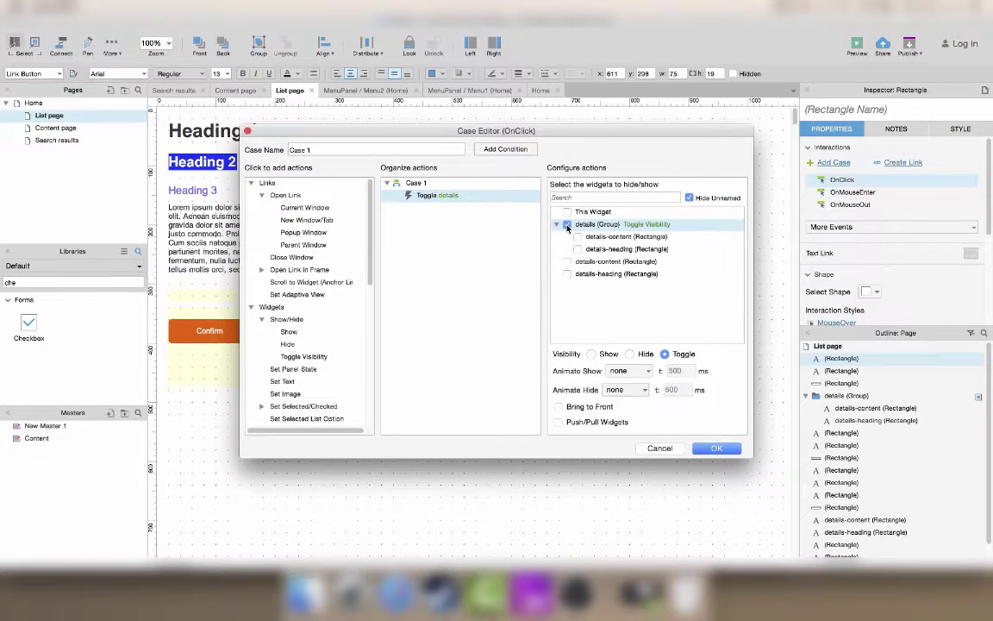
pyautogui.click(559, 421)
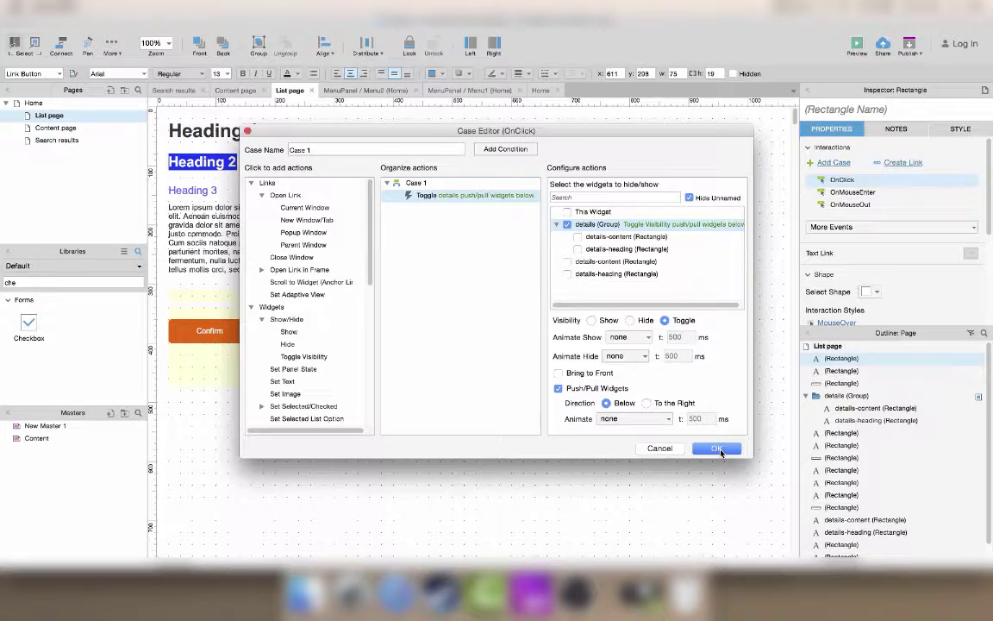
# Animate showing with slide down, hiding with slide up, bounce easing, and save the case
pyautogui.click(650, 340)
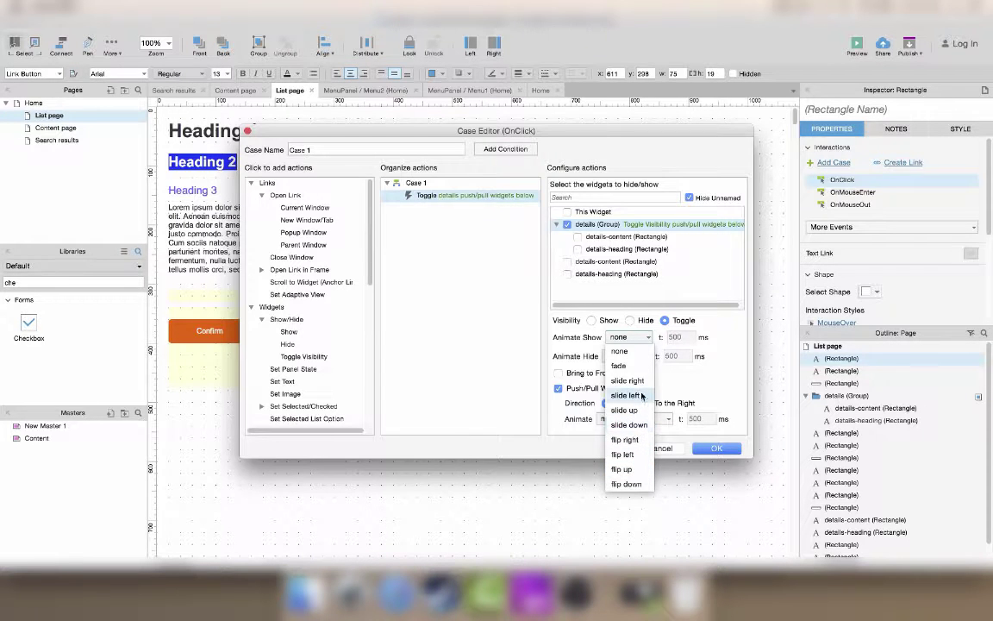
pyautogui.click(639, 424)
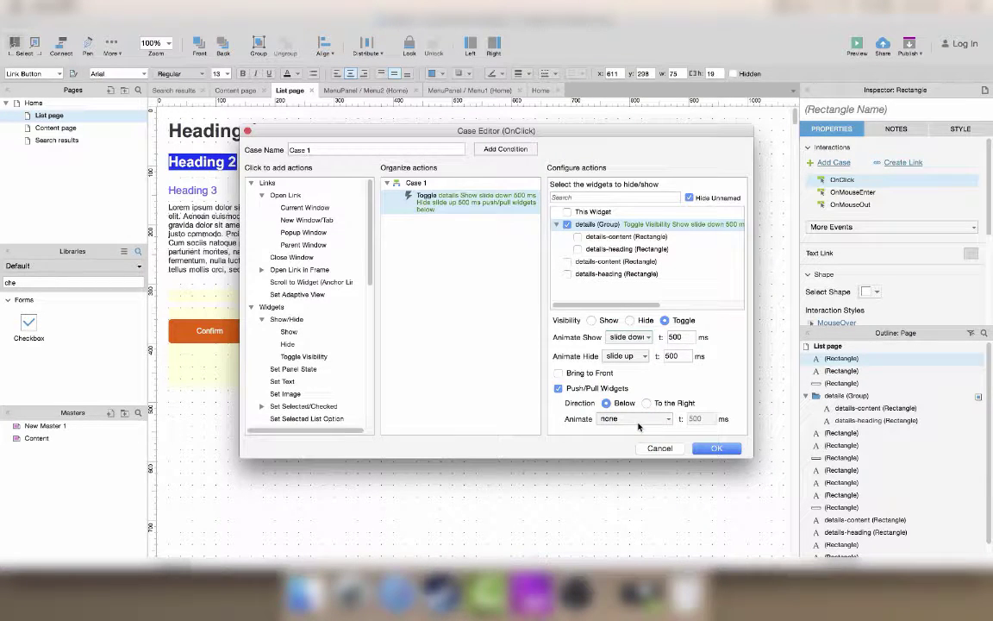
pyautogui.click(647, 359)
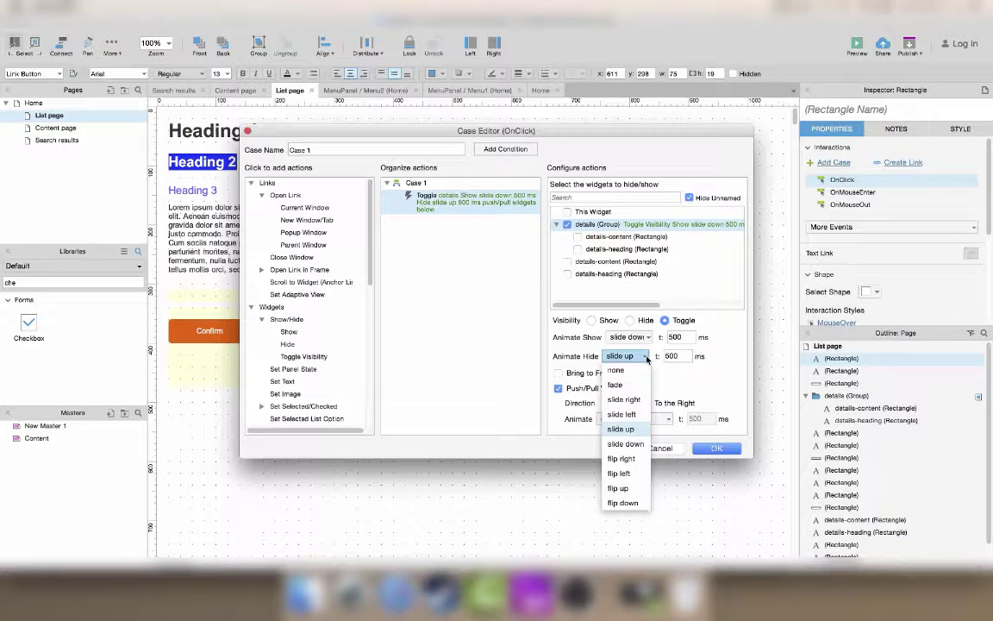
pyautogui.click(636, 431)
pyautogui.click(655, 420)
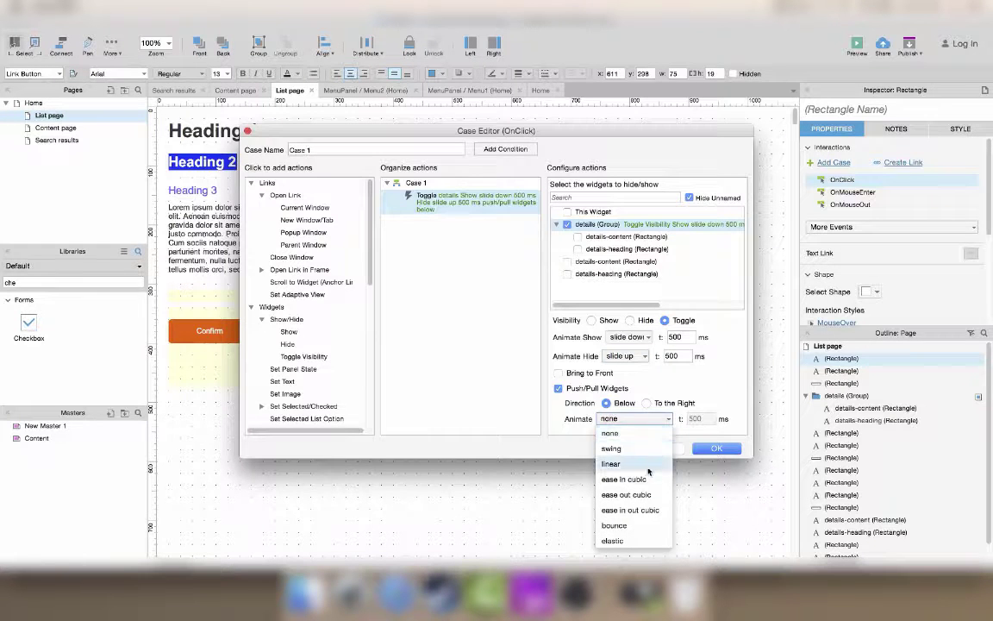
pyautogui.click(639, 525)
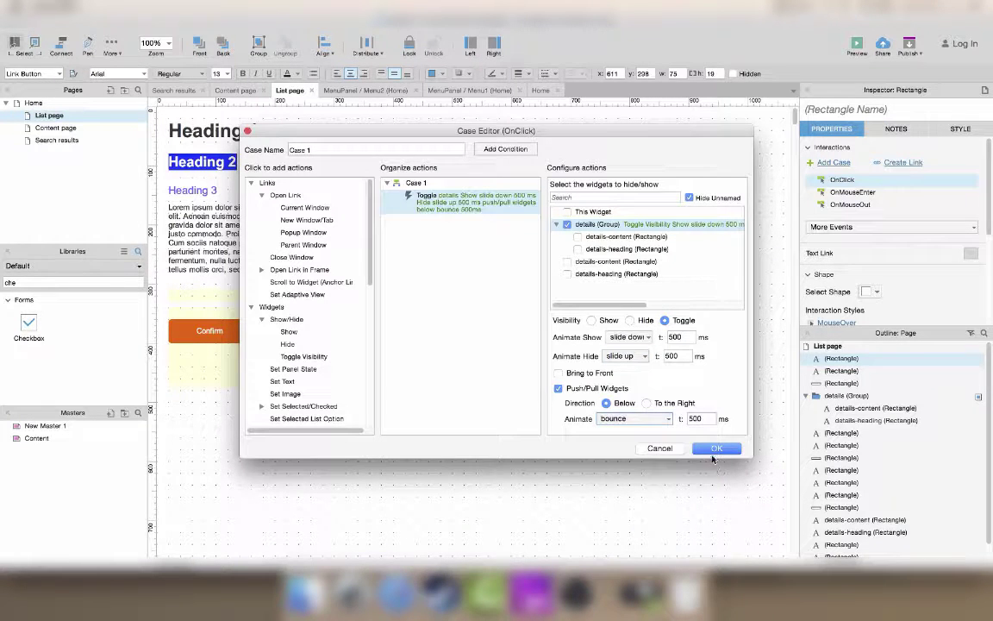
pyautogui.press('Return')
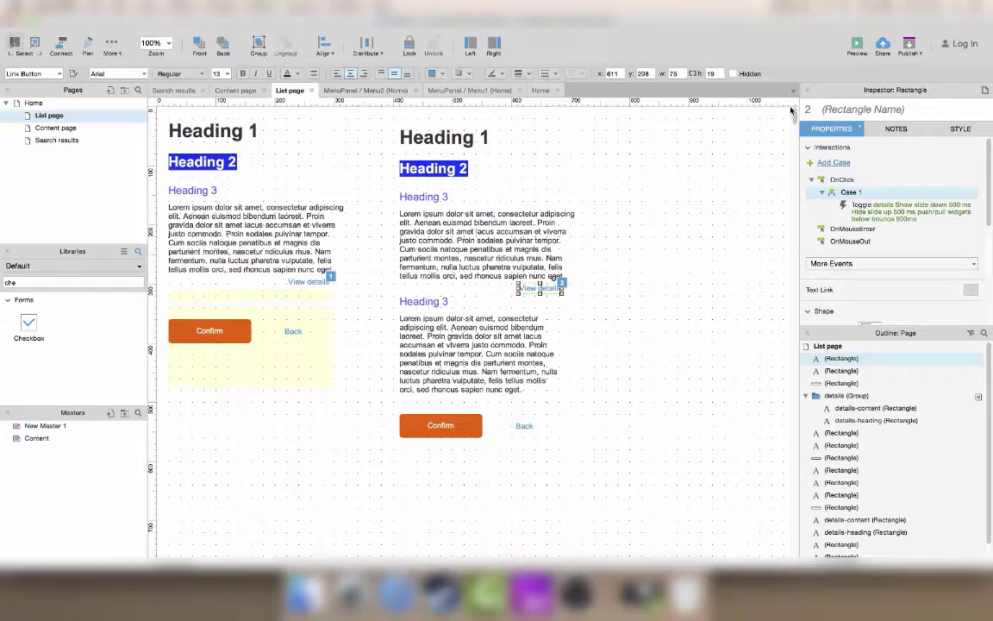
# Preview and toggle View details four times, watching Confirm and Back move with the details
pyautogui.click(856, 43)
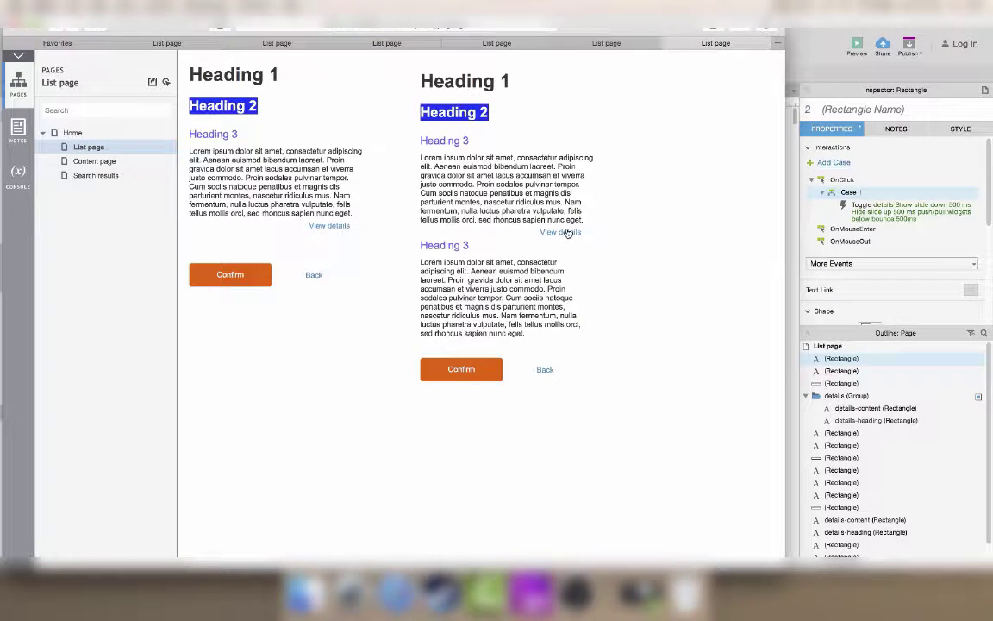
pyautogui.click(568, 233)
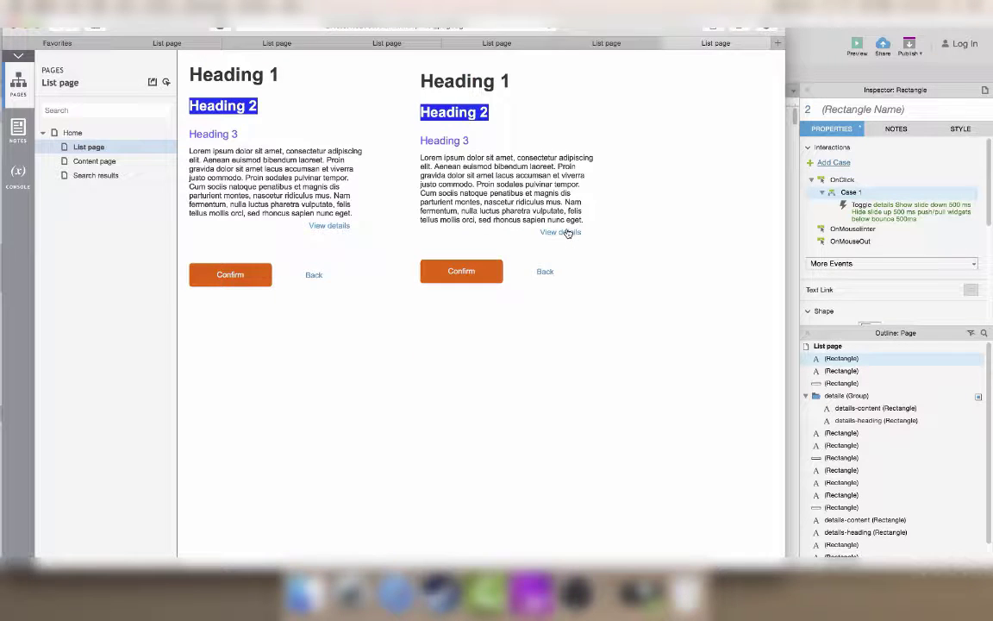
pyautogui.click(568, 233)
pyautogui.click(567, 233)
pyautogui.click(567, 231)
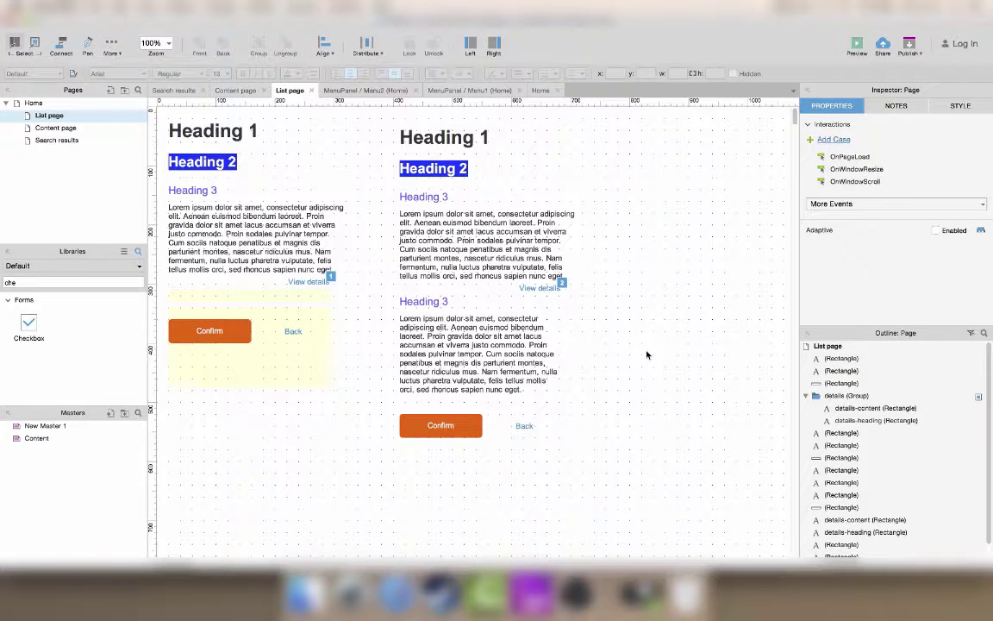
# Duplicate the second column to a new column at x 780 and ungroup its details group
pyautogui.moveTo(624, 484); pyautogui.dragTo(416, 138)
pyautogui.press('super+d')
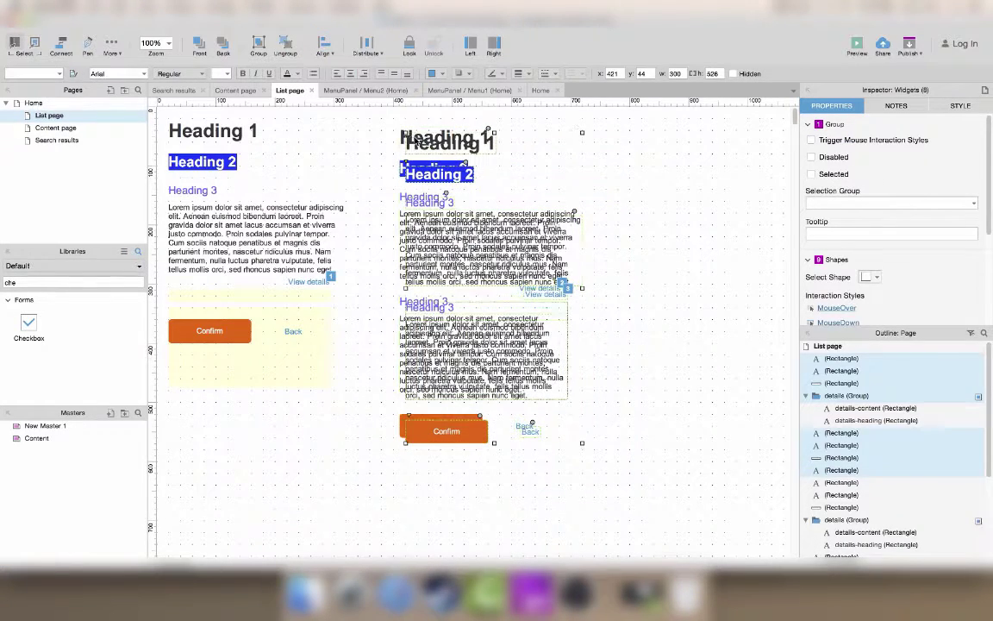
pyautogui.moveTo(482, 250); pyautogui.dragTo(793, 242)
pyautogui.click(517, 299)
pyautogui.click(636, 300)
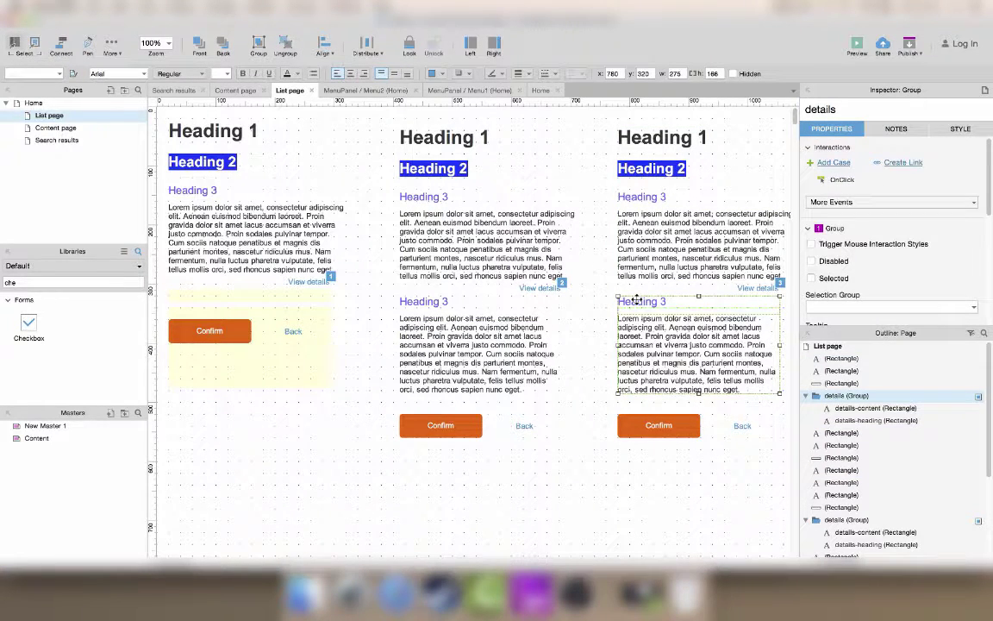
pyautogui.press('super+shift+g')
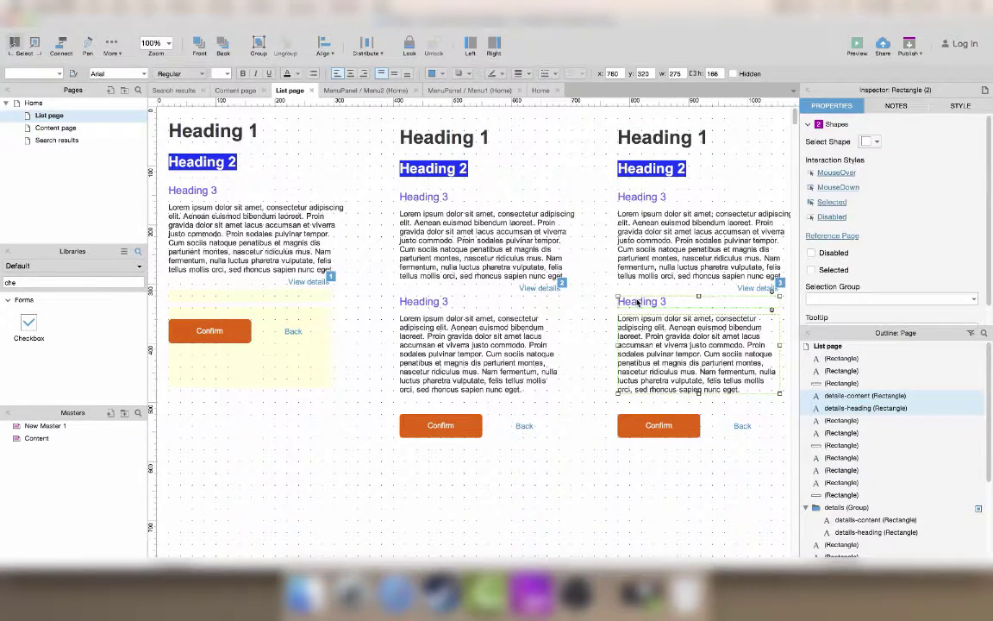
# Convert the third column's details rectangles into a dynamic panel named details-panel
pyautogui.rightClick(660, 299)
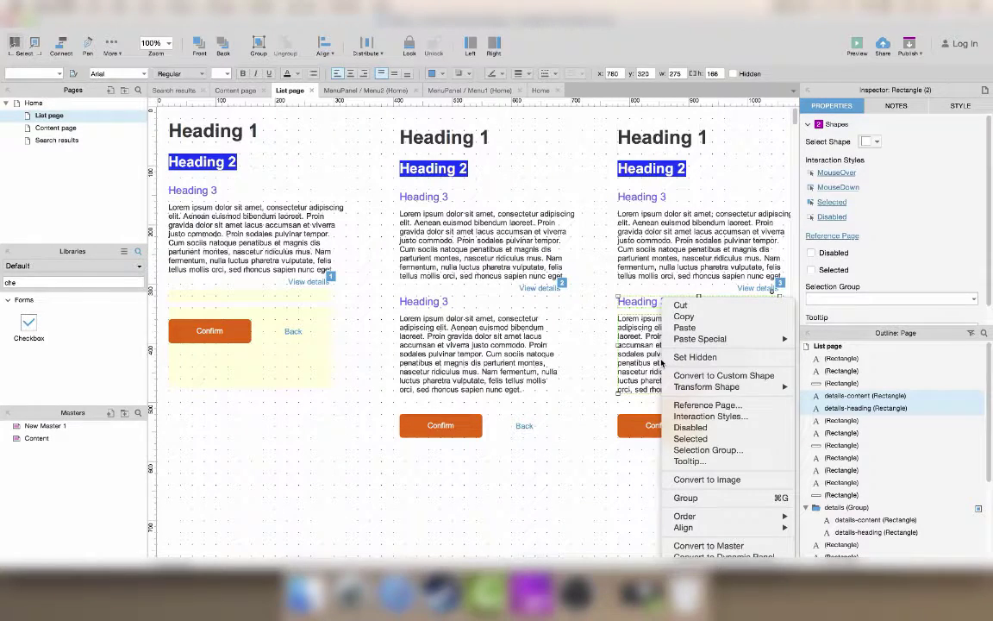
pyautogui.click(718, 555)
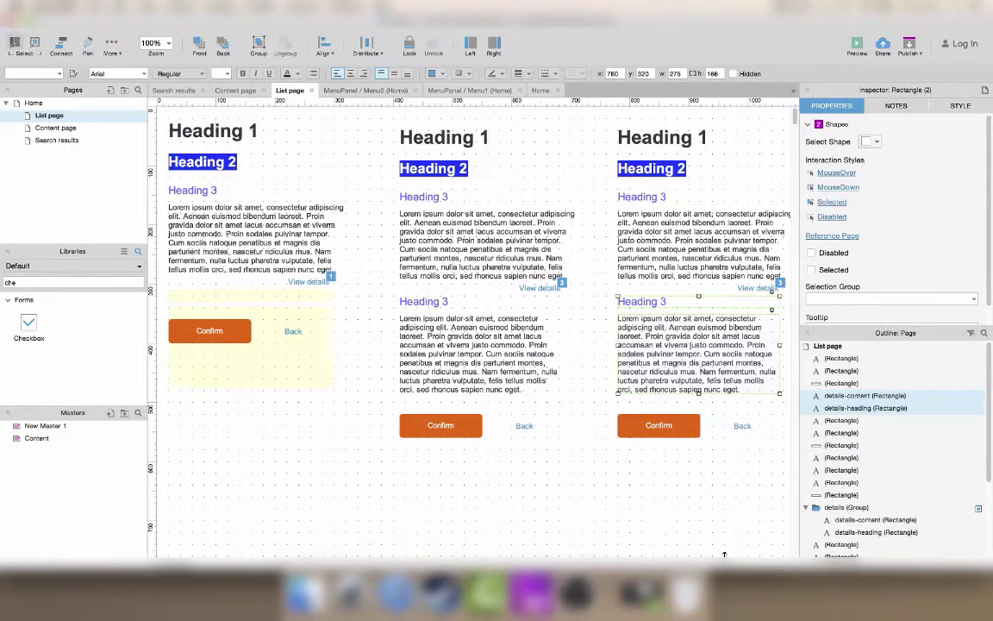
pyautogui.hscroll(5, 709, 493)
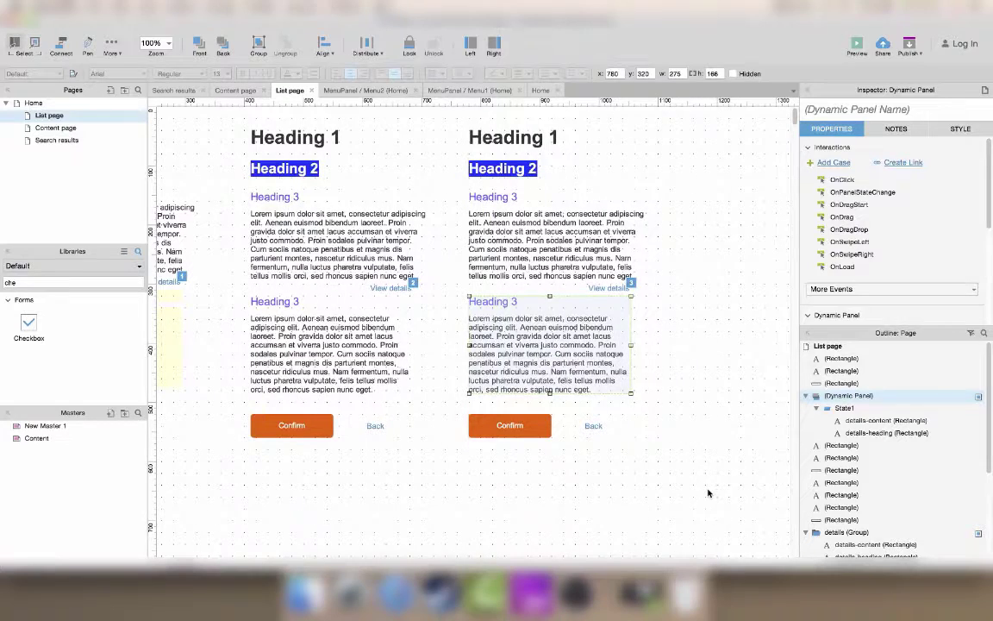
pyautogui.click(862, 110)
pyautogui.write('details')
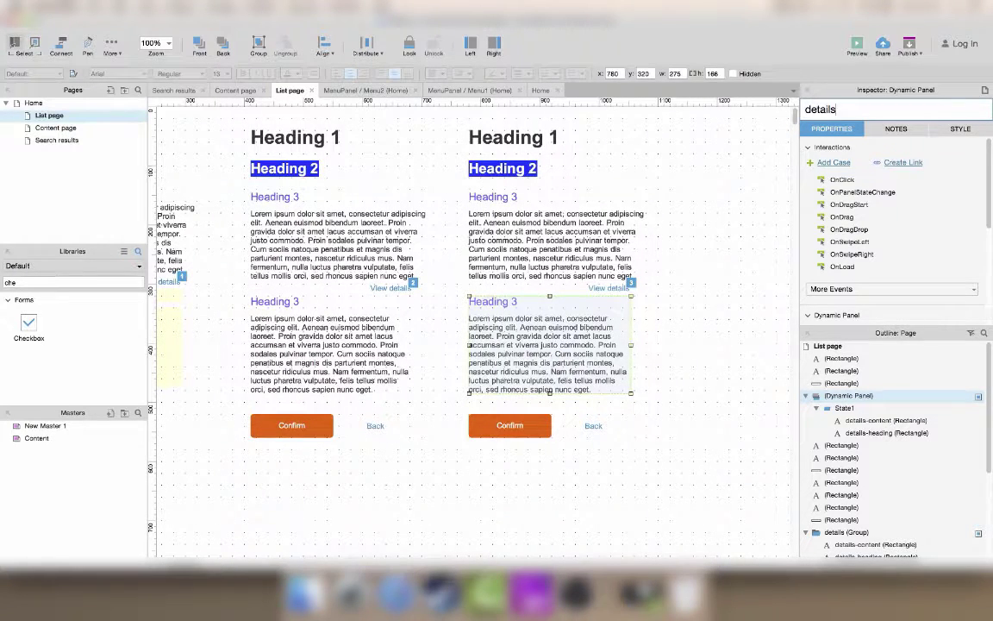
pyautogui.write('-panel')
pyautogui.click(710, 383)
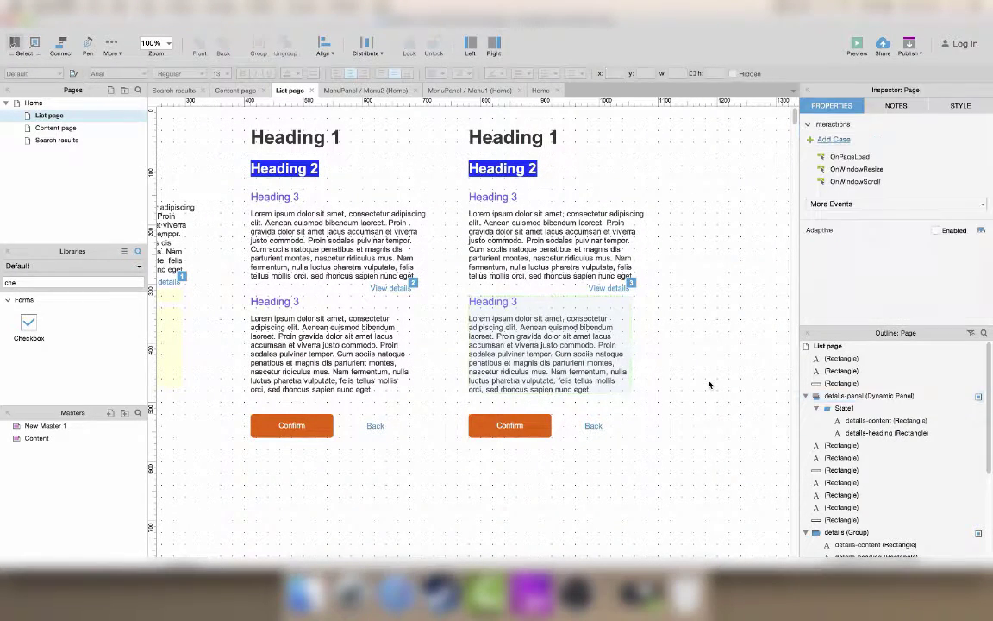
# Review the View details link's Show/Hide action without saving, then open details-panel's states
pyautogui.click(611, 288)
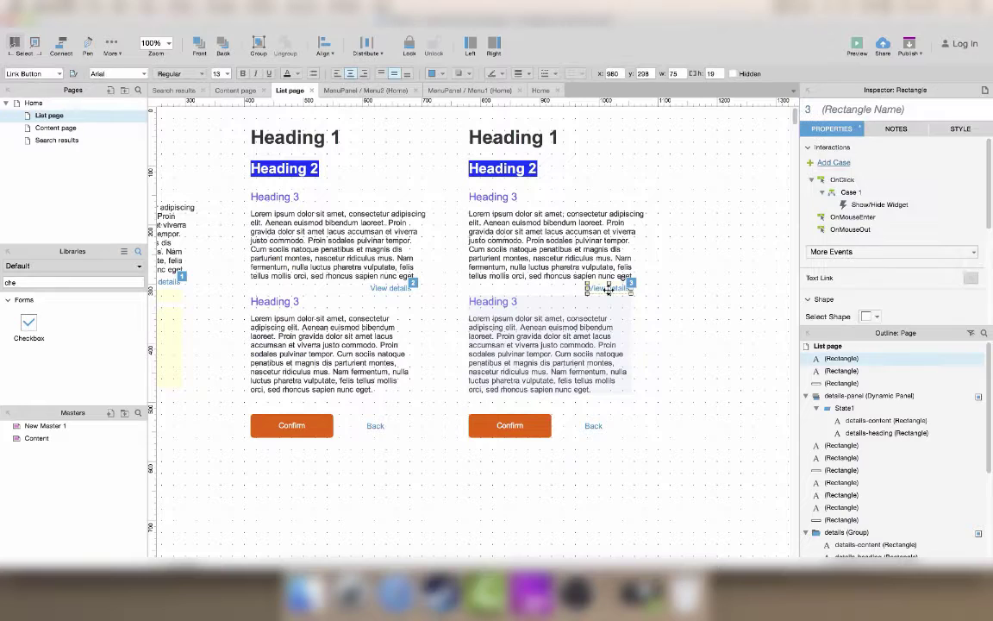
pyautogui.doubleClick(878, 204)
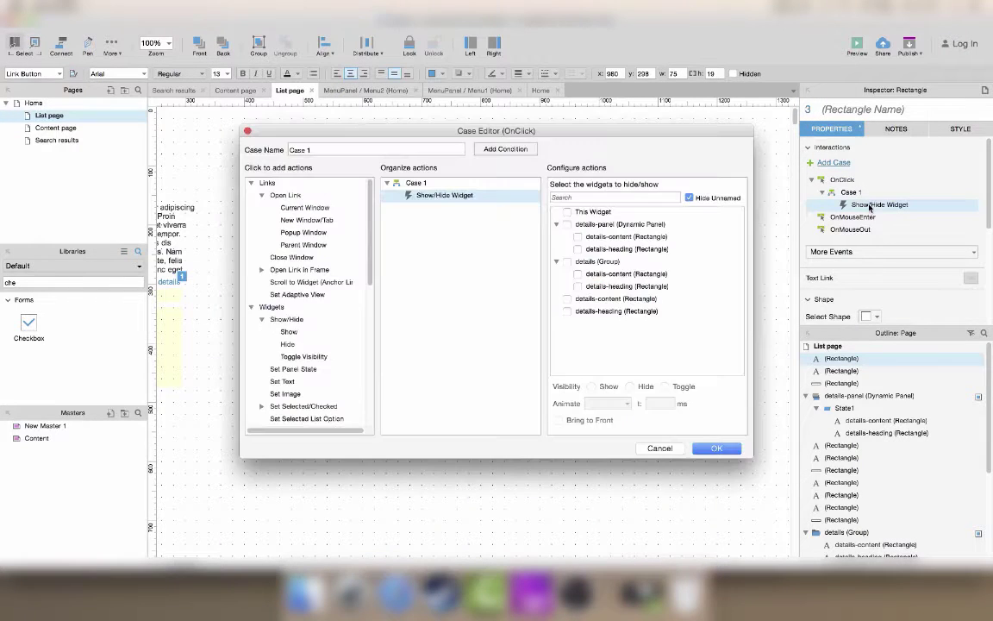
pyautogui.click(567, 226)
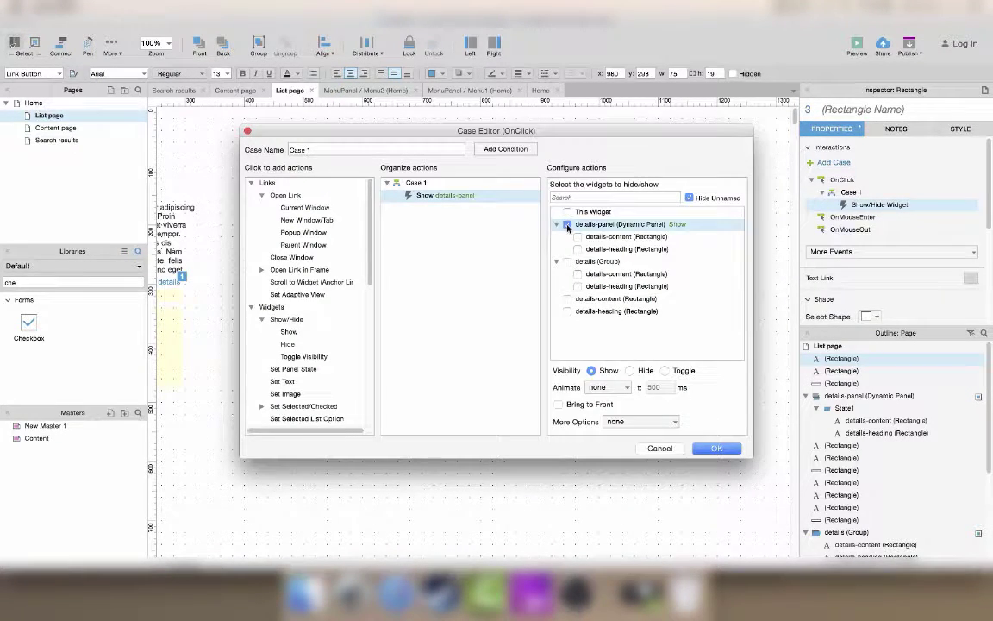
pyautogui.click(659, 449)
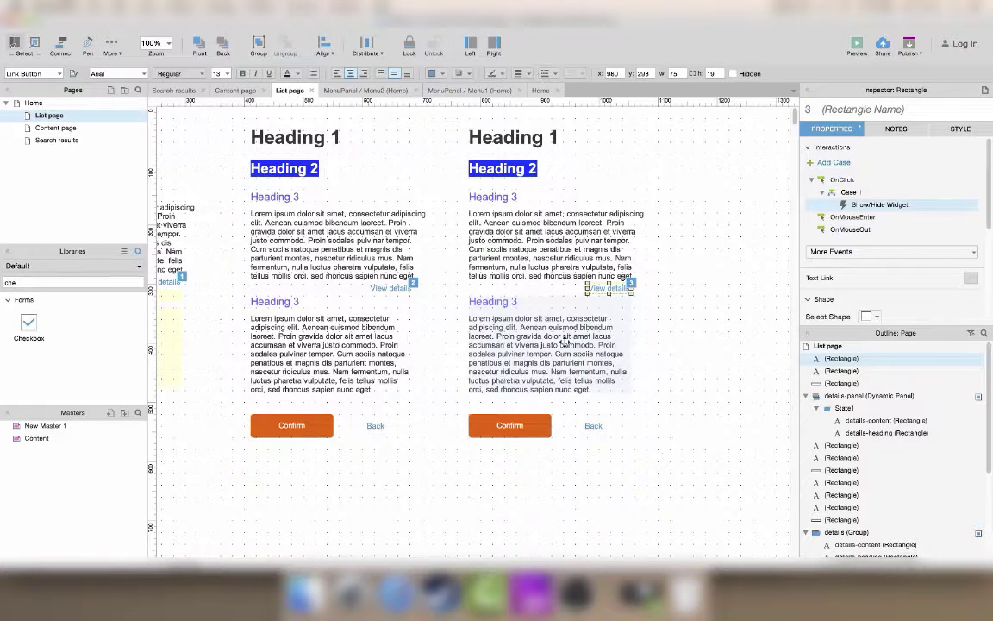
pyautogui.doubleClick(507, 307)
# Add State2 to details-panel and inspect State1's contents
pyautogui.click(396, 232)
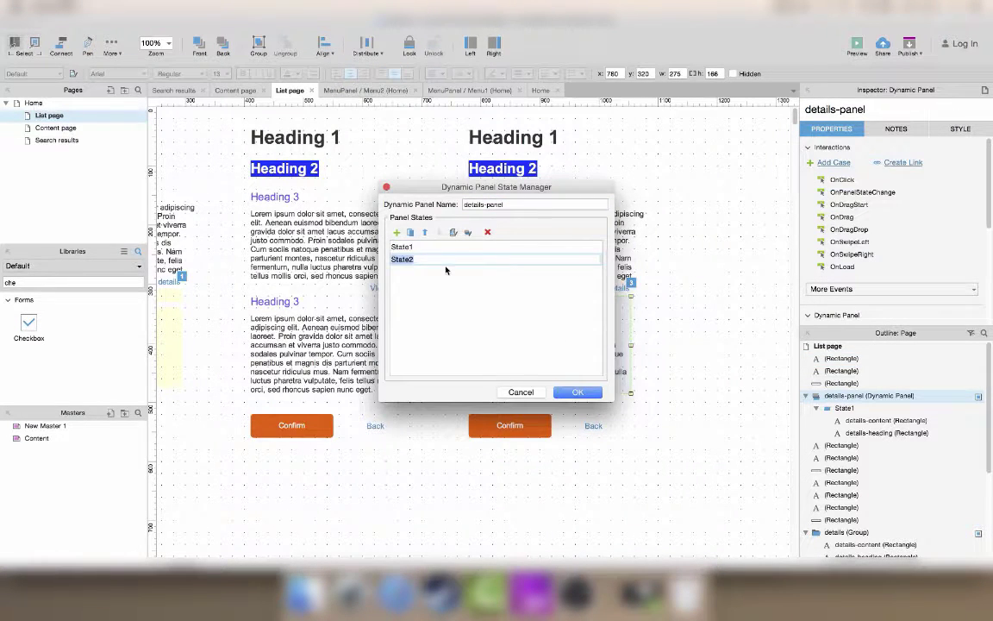
pyautogui.click(402, 248)
pyautogui.press('Escape')
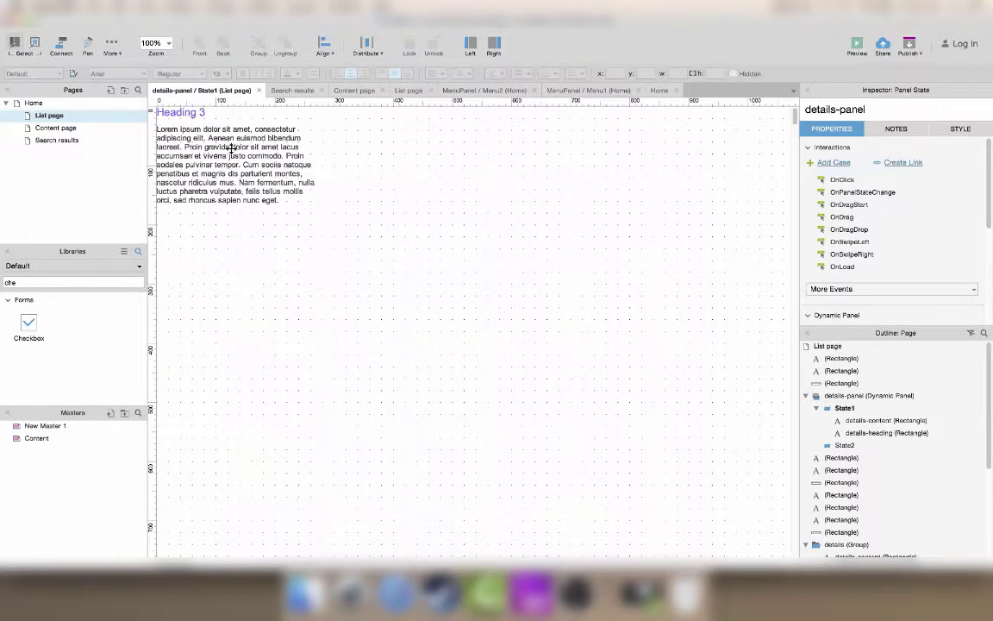
pyautogui.click(260, 92)
# Inspect the empty State2, then fit details-panel to its content
pyautogui.doubleClick(579, 338)
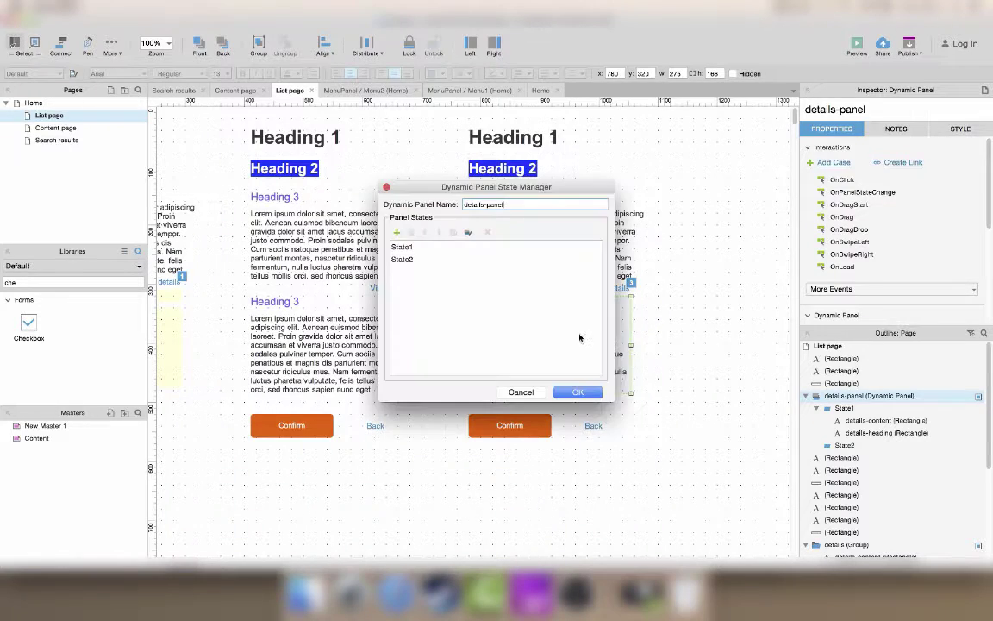
pyautogui.doubleClick(428, 261)
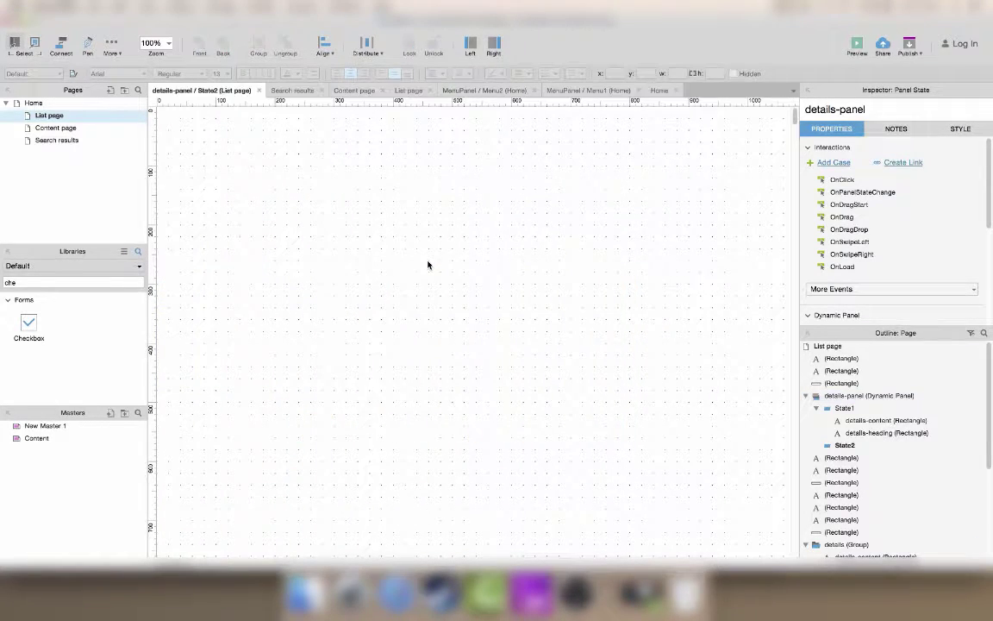
pyautogui.press('super+w')
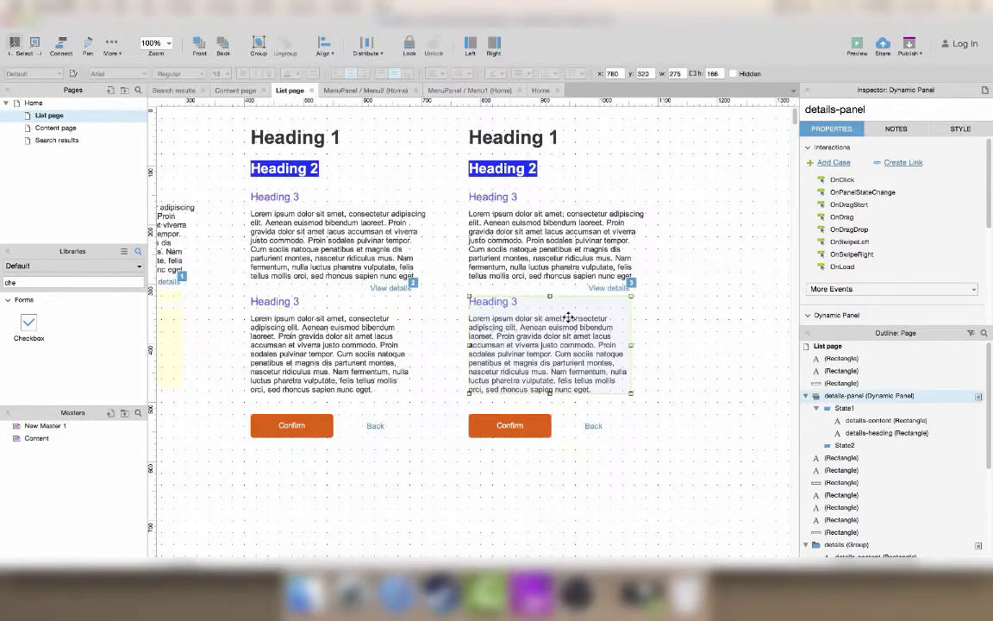
pyautogui.rightClick(567, 290)
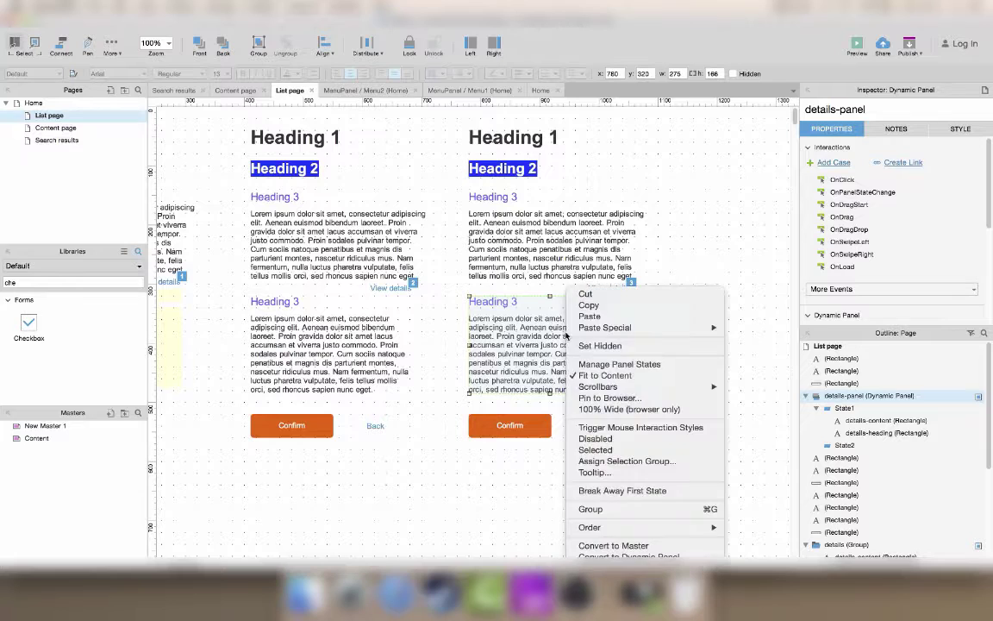
pyautogui.click(628, 376)
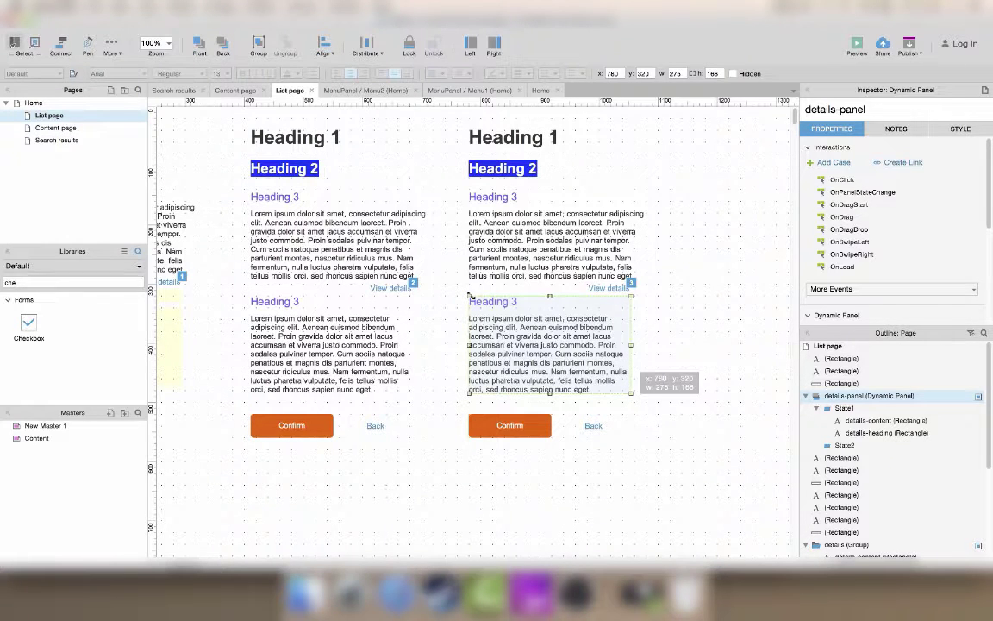
# Replace the link's Show/Hide with Set Panel State: details-panel to Next, wrap, push widgets below
pyautogui.click(610, 287)
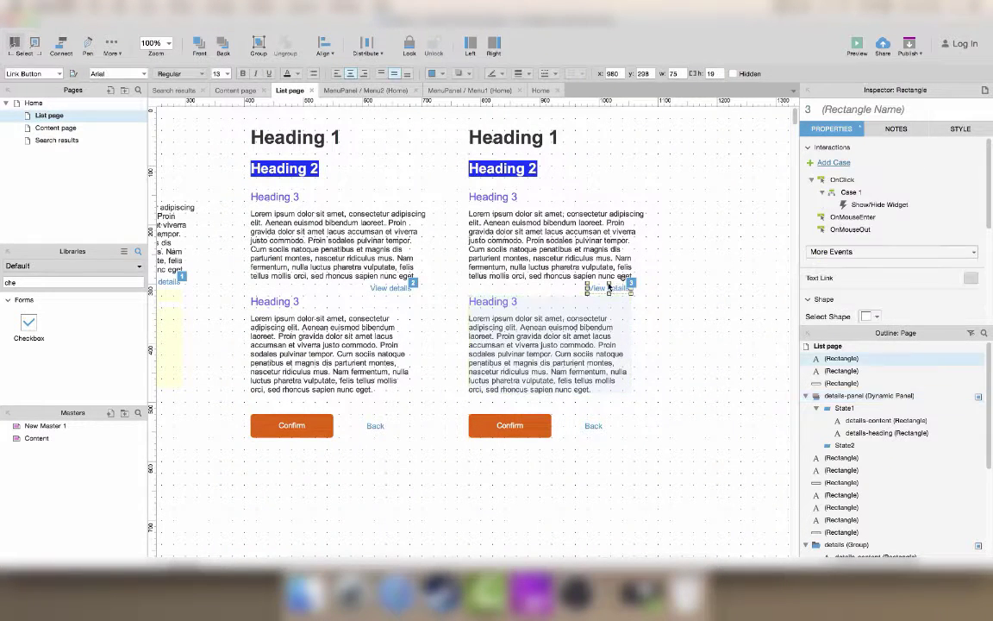
pyautogui.doubleClick(869, 207)
pyautogui.scroll(-3, 300, 323)
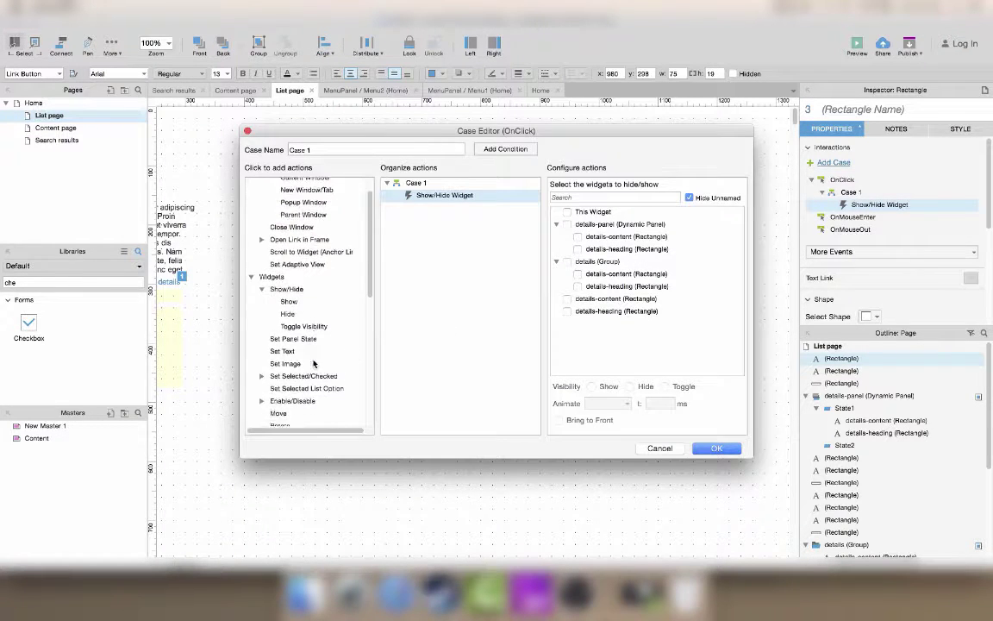
pyautogui.click(403, 195)
pyautogui.press('Delete')
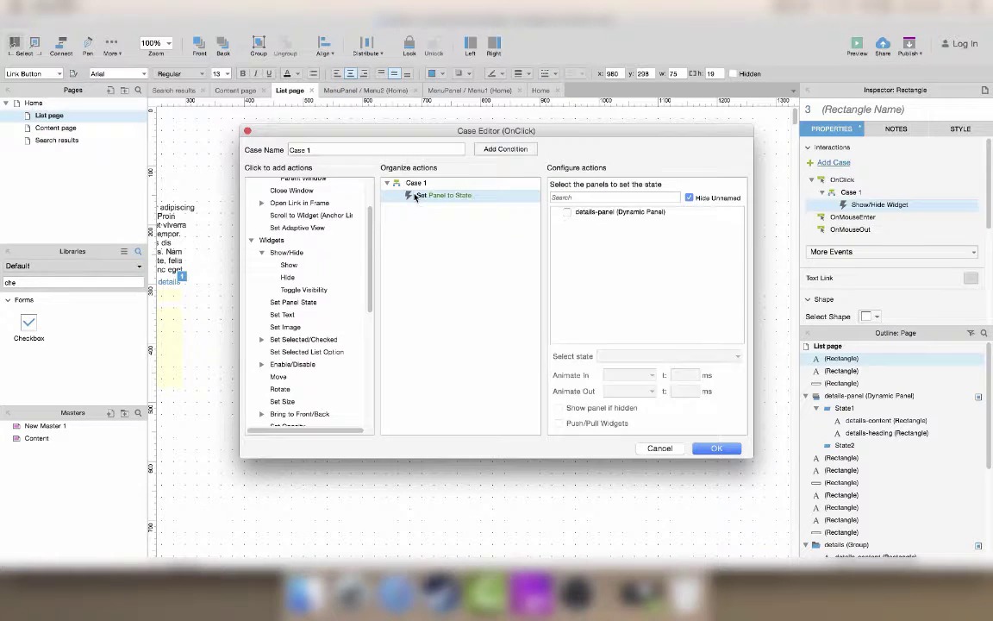
pyautogui.click(568, 211)
pyautogui.click(627, 356)
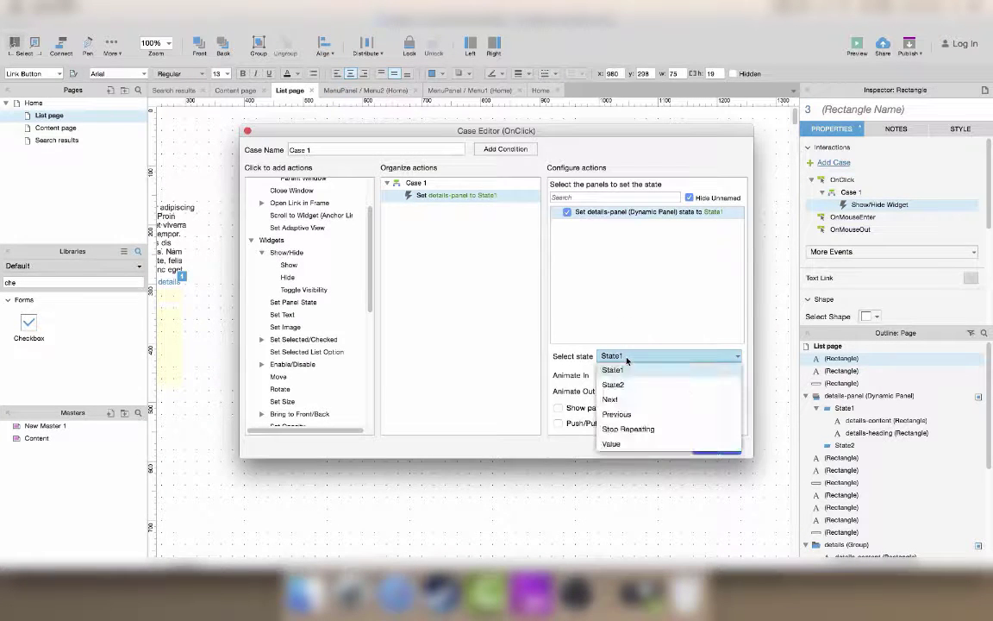
pyautogui.click(632, 399)
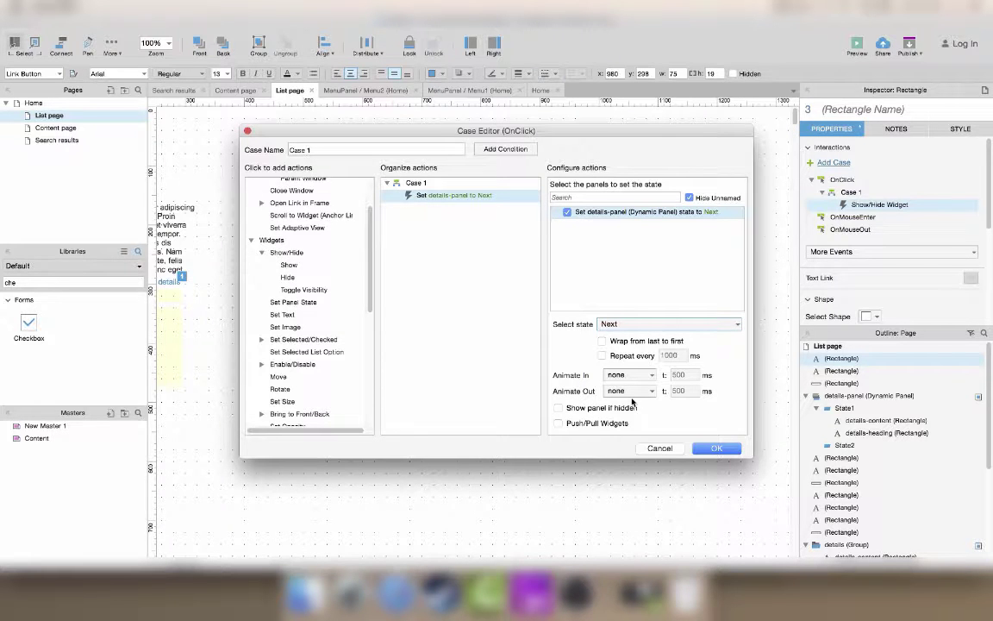
pyautogui.click(609, 342)
pyautogui.click(628, 375)
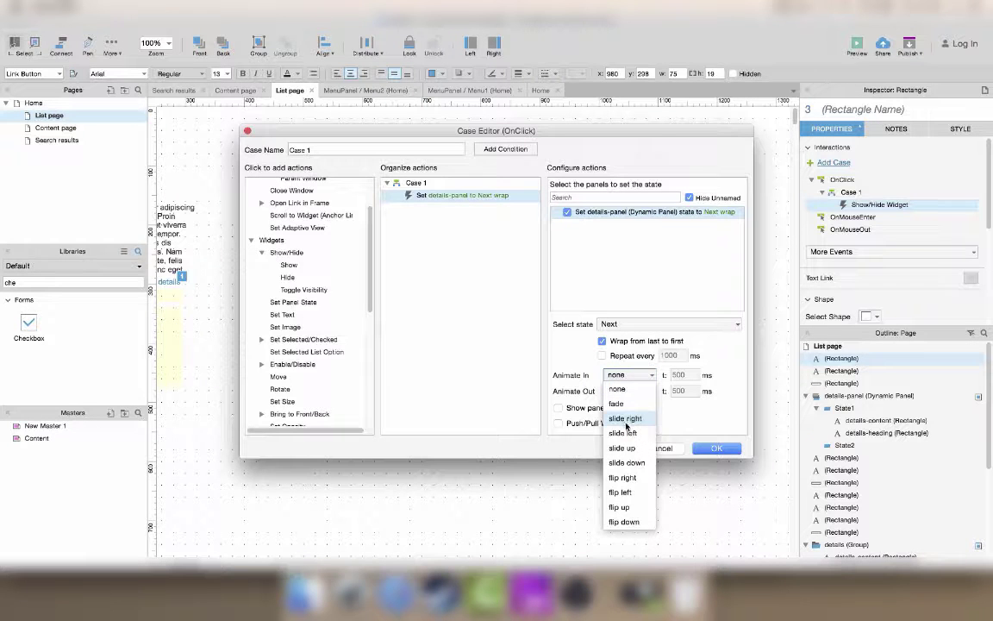
pyautogui.click(607, 376)
pyautogui.click(572, 423)
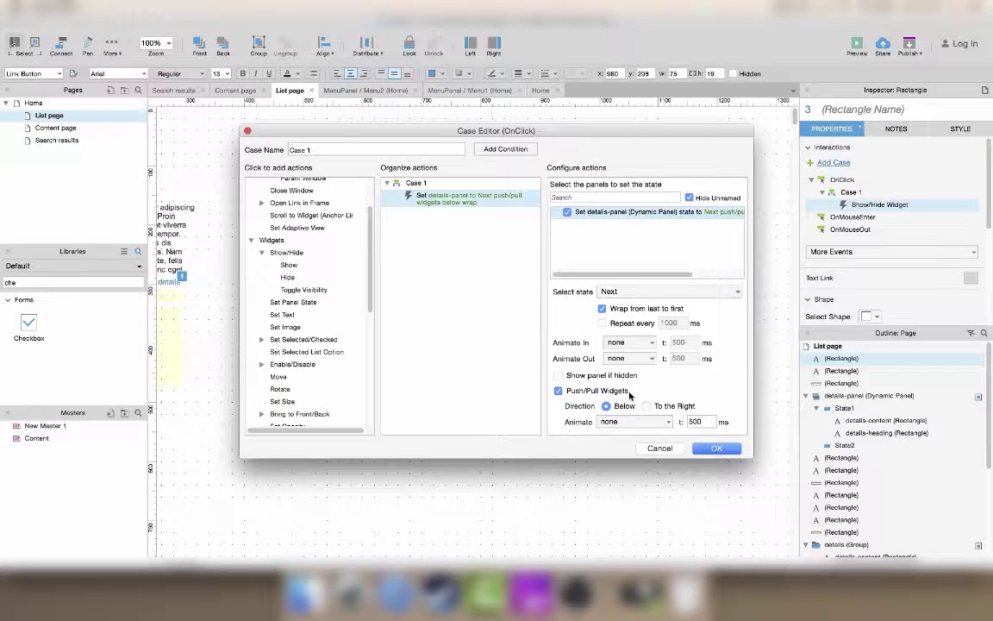
# Save the new click case and preview the List page in the browser
pyautogui.click(715, 448)
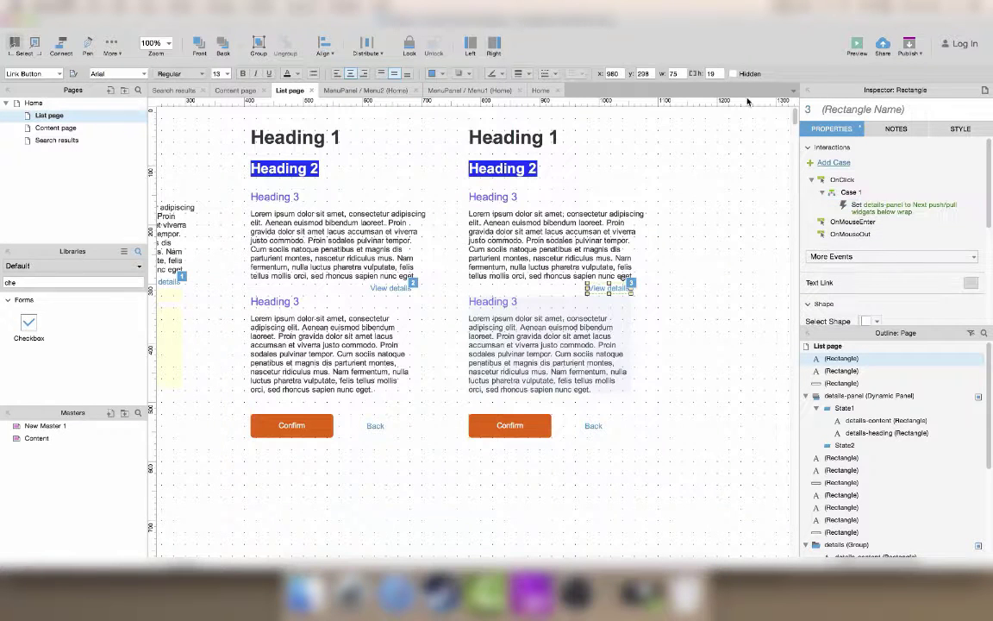
pyautogui.click(853, 45)
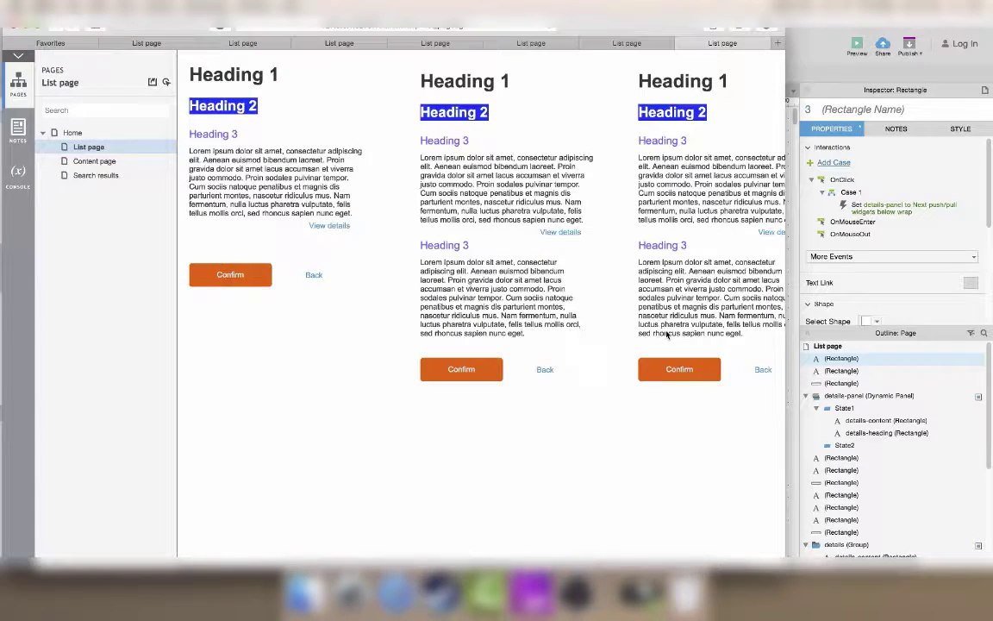
pyautogui.hscroll(2, 705, 265)
# Toggle the right column's details repeatedly, watching Confirm and Back move up and down
pyautogui.click(753, 233)
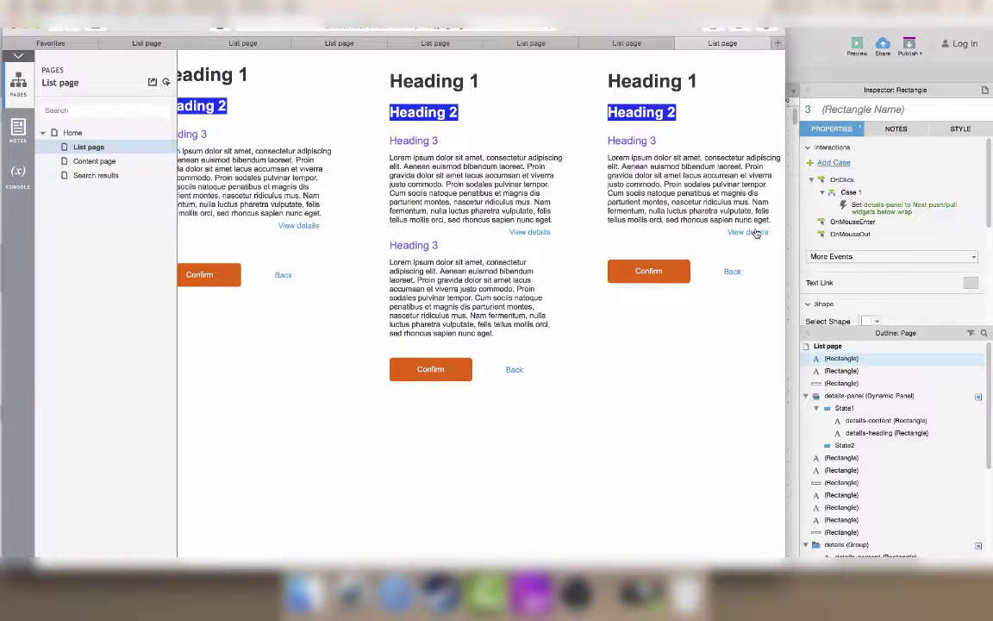
pyautogui.click(755, 233)
pyautogui.click(755, 233)
pyautogui.click(756, 233)
pyautogui.click(755, 233)
pyautogui.click(755, 233)
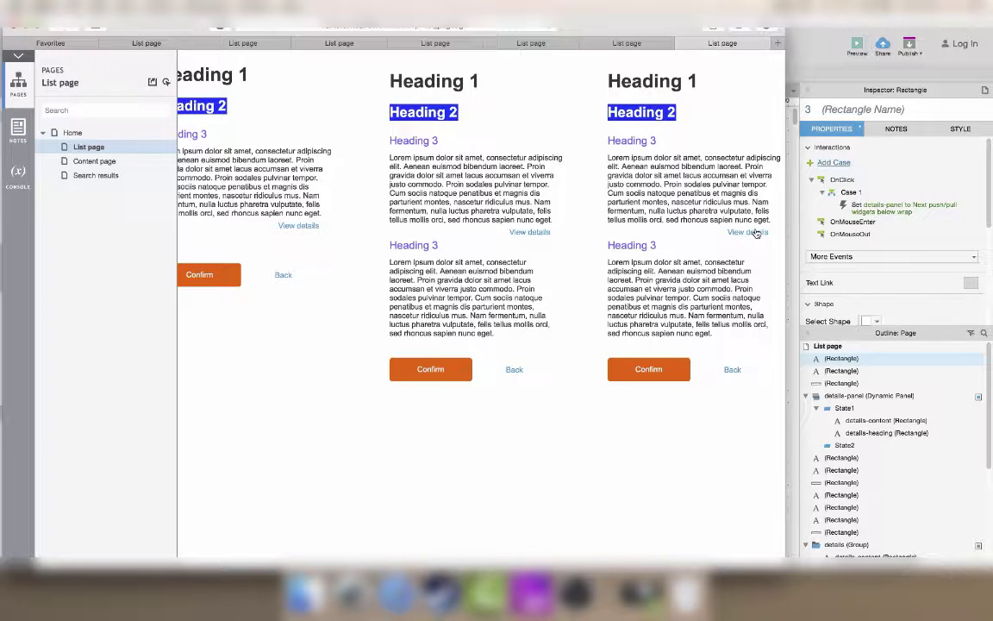
# Expand the left column's details, then collapse and re-expand the third column's details
pyautogui.moveTo(390, 243); pyautogui.dragTo(431, 293)
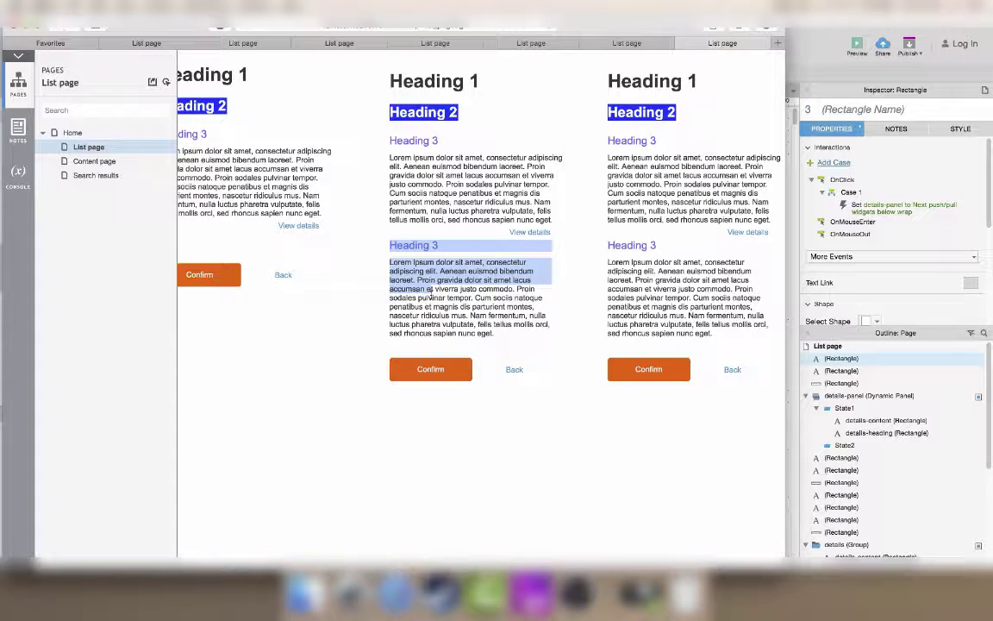
pyautogui.click(301, 231)
pyautogui.click(301, 228)
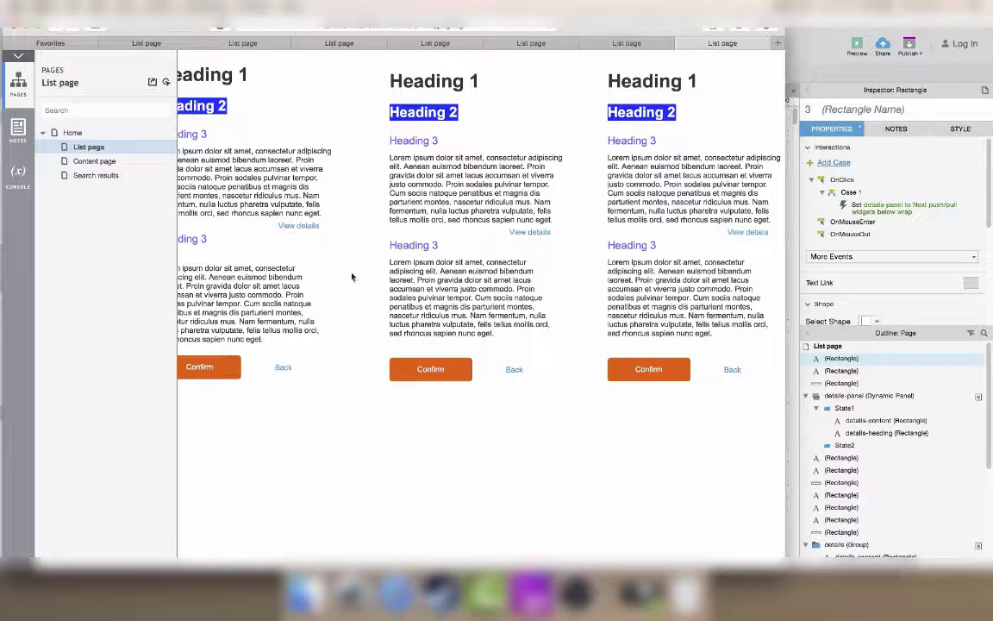
pyautogui.click(752, 235)
pyautogui.click(752, 235)
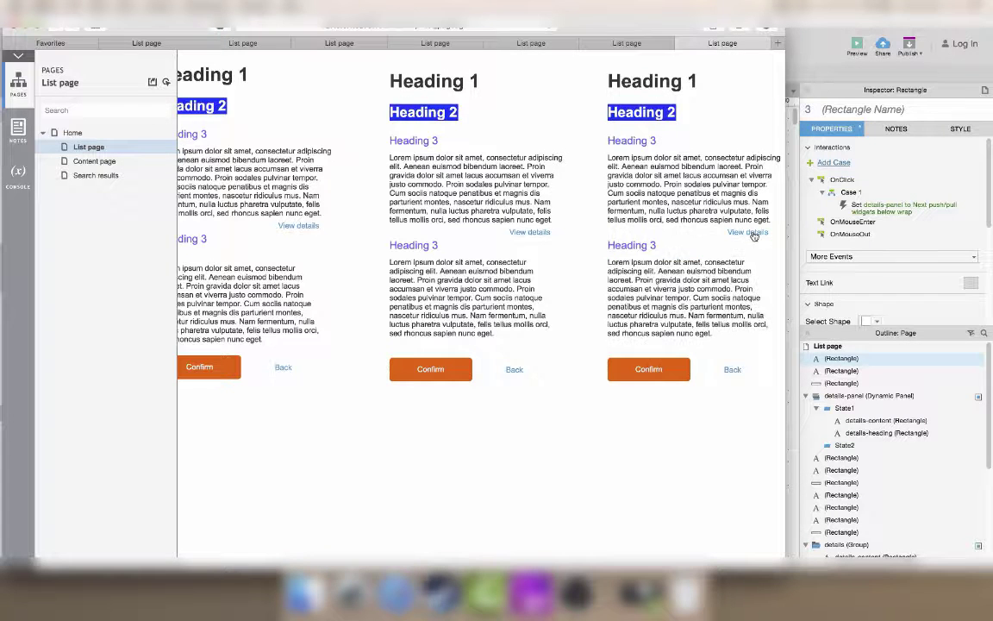